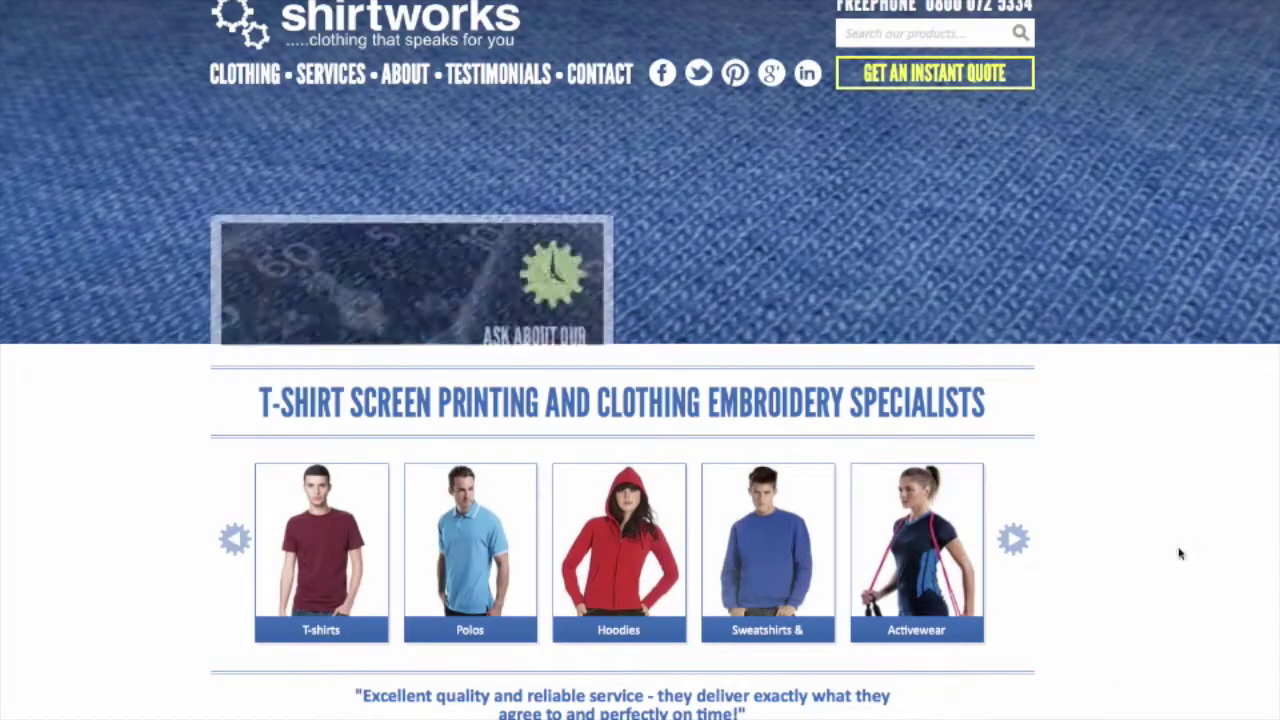
# Browse the clothing category carousel and open the T-shirts category.
pyautogui.click(1013, 541)
pyautogui.click(1013, 541)
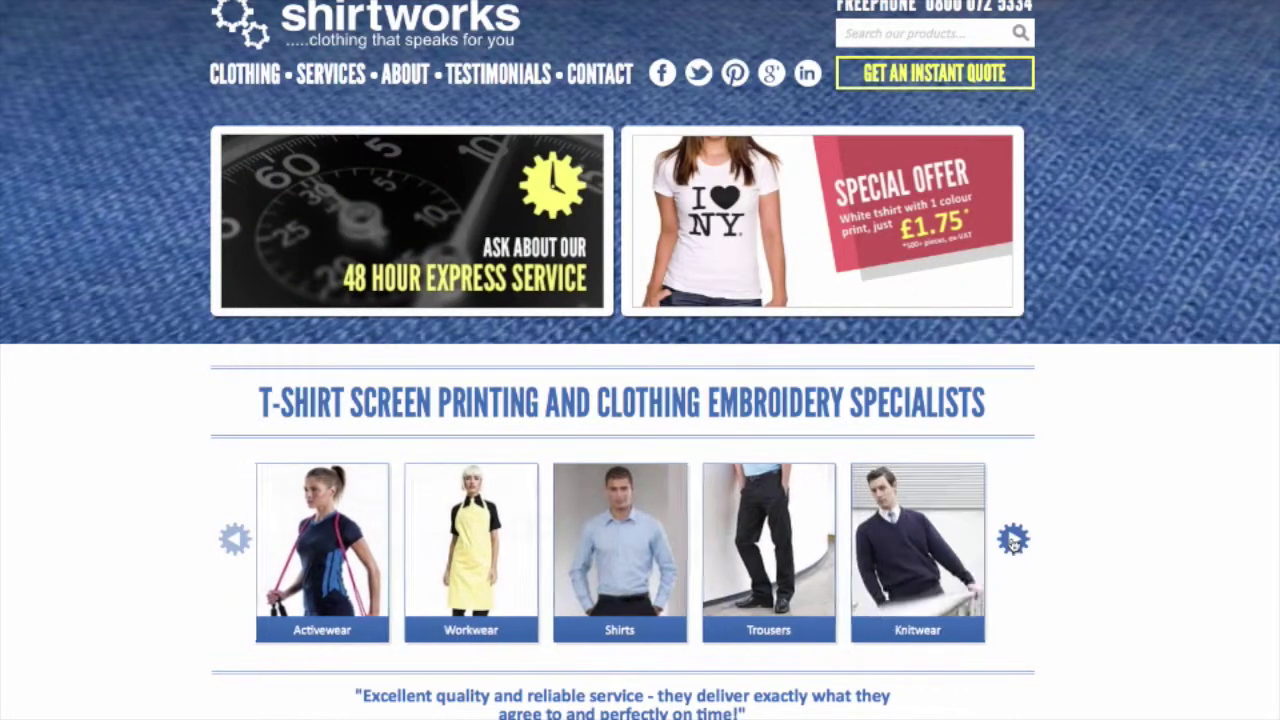
pyautogui.click(231, 540)
pyautogui.click(231, 540)
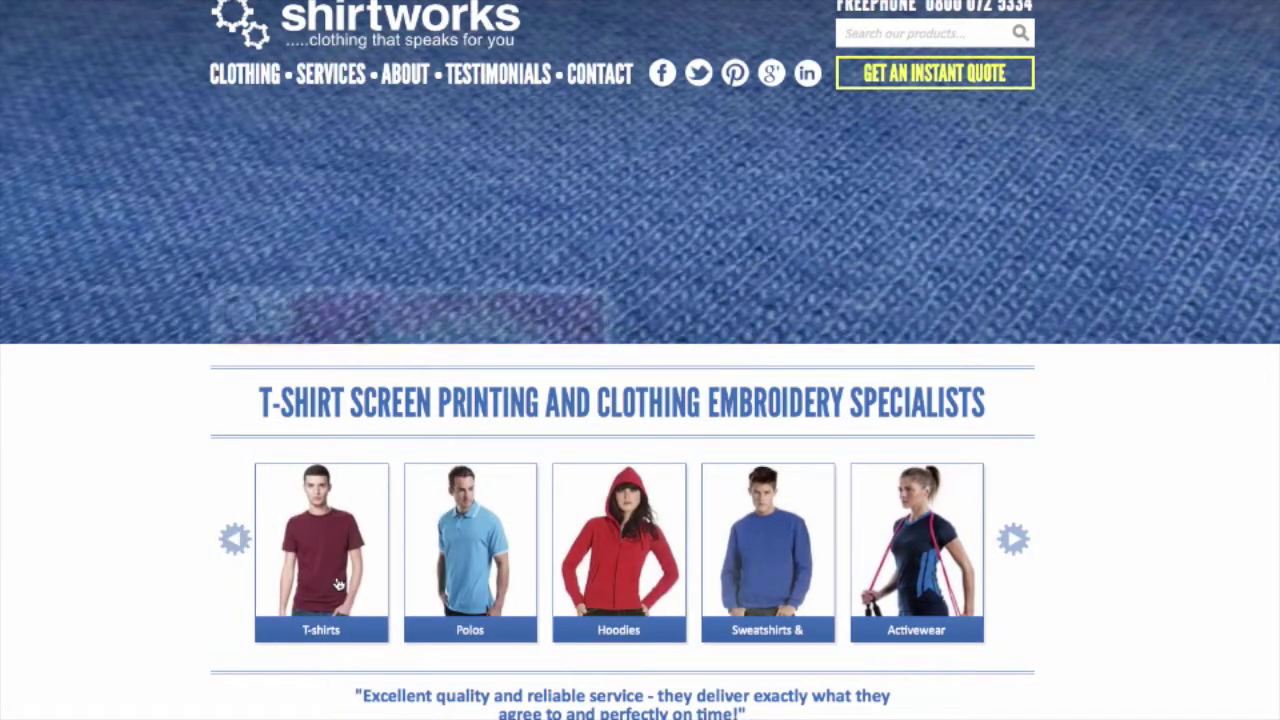
pyautogui.click(330, 586)
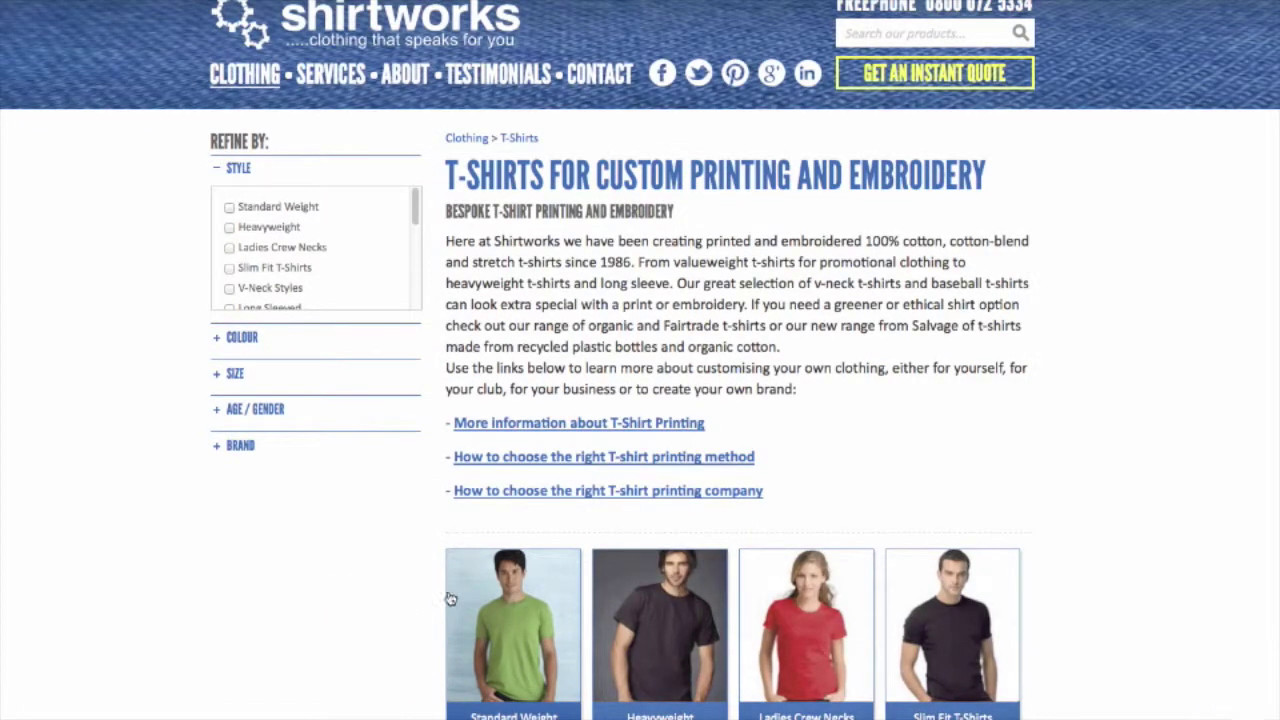
pyautogui.scroll(-3, 1257, 517)
pyautogui.scroll(-5, 1257, 517)
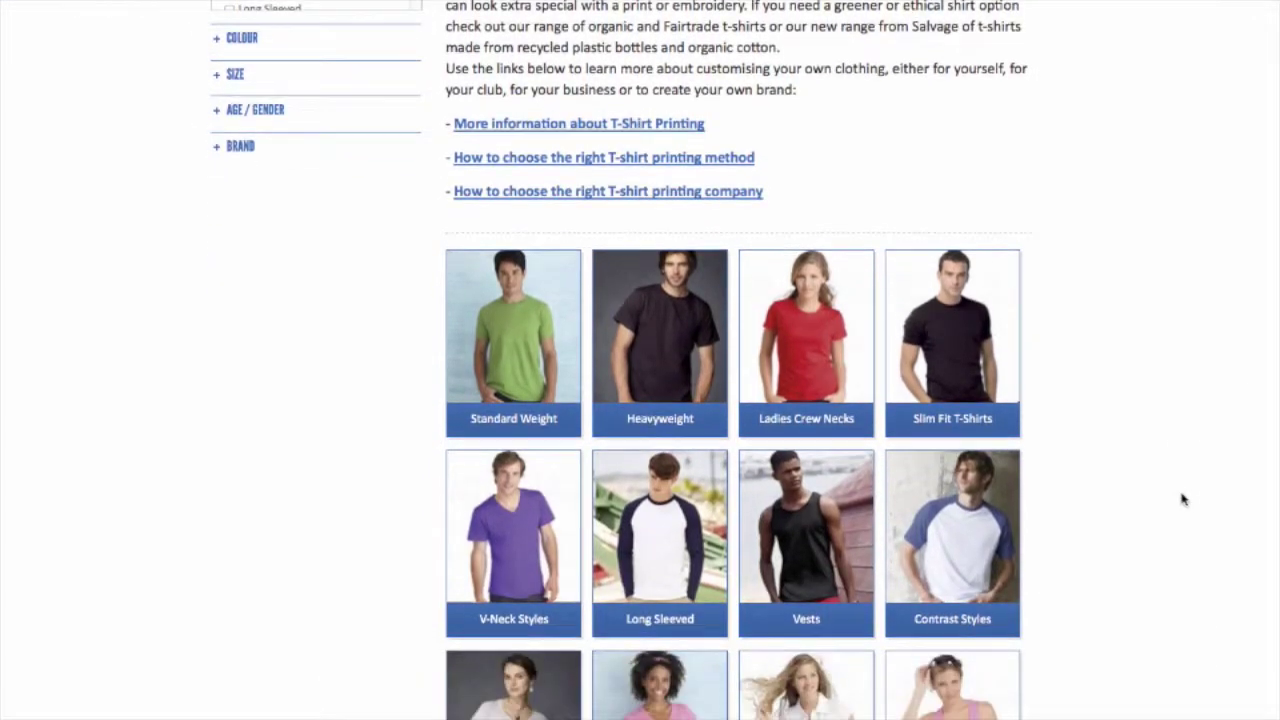
pyautogui.scroll(-1, 1183, 500)
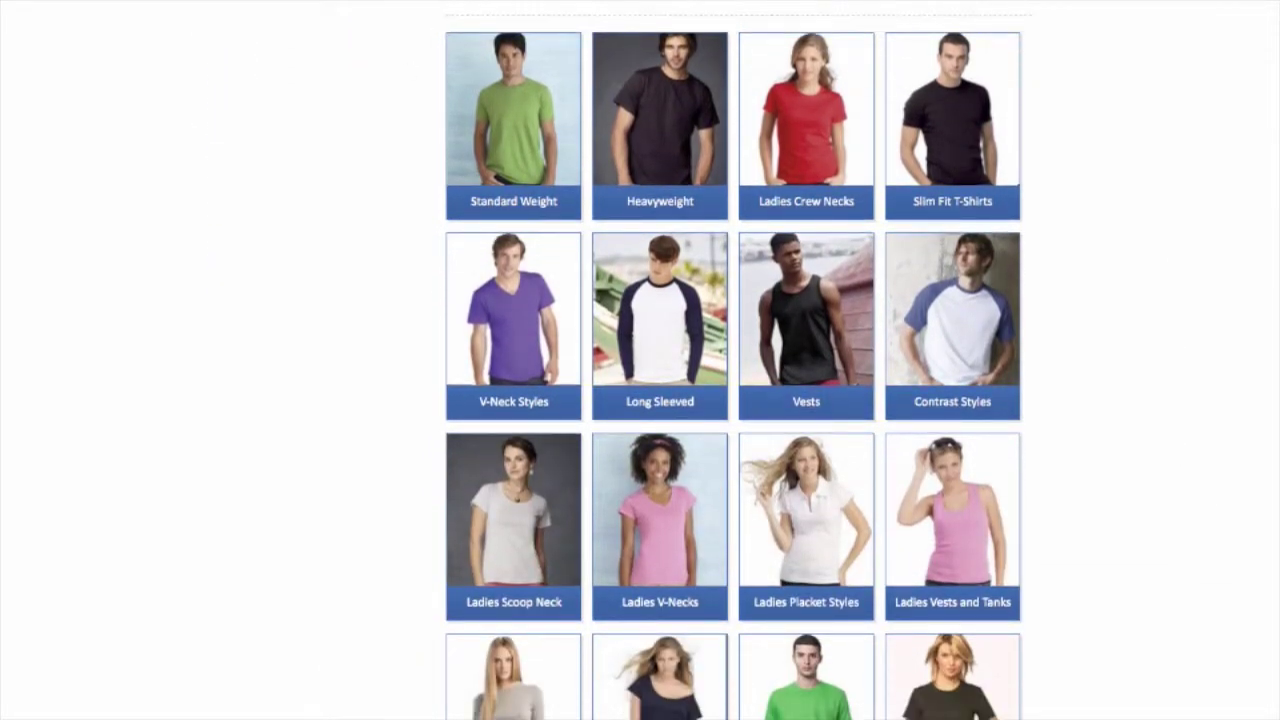
# Open the Standard Weight range and the Gildan Softstyle Ringspun T-Shirt page (£1.17, GD01).
pyautogui.click(502, 123)
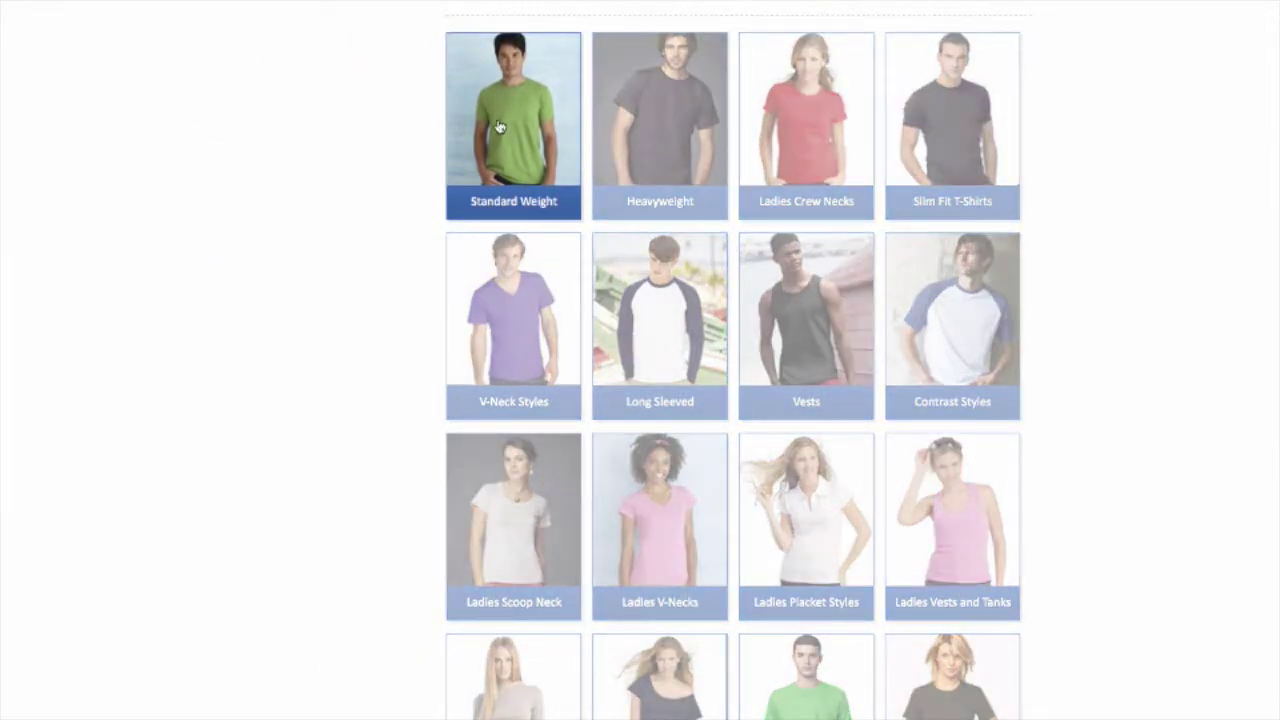
pyautogui.scroll(-12, 1134, 477)
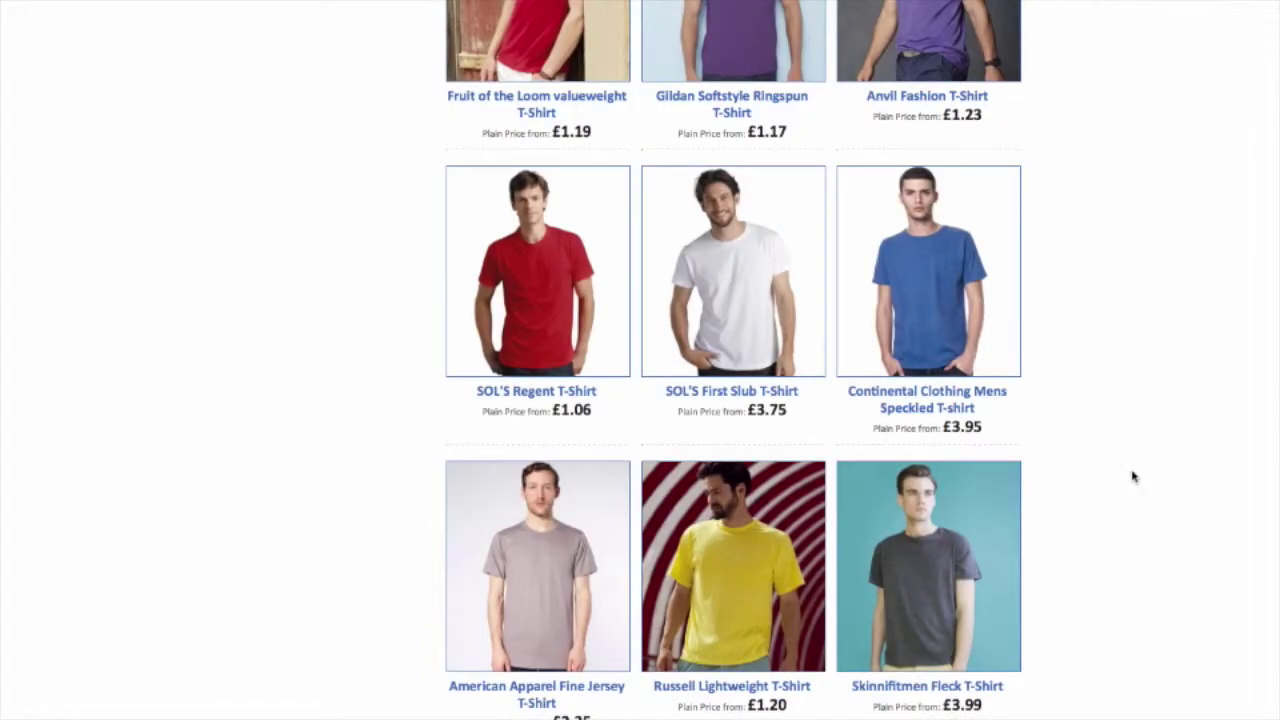
pyautogui.scroll(8, 1134, 477)
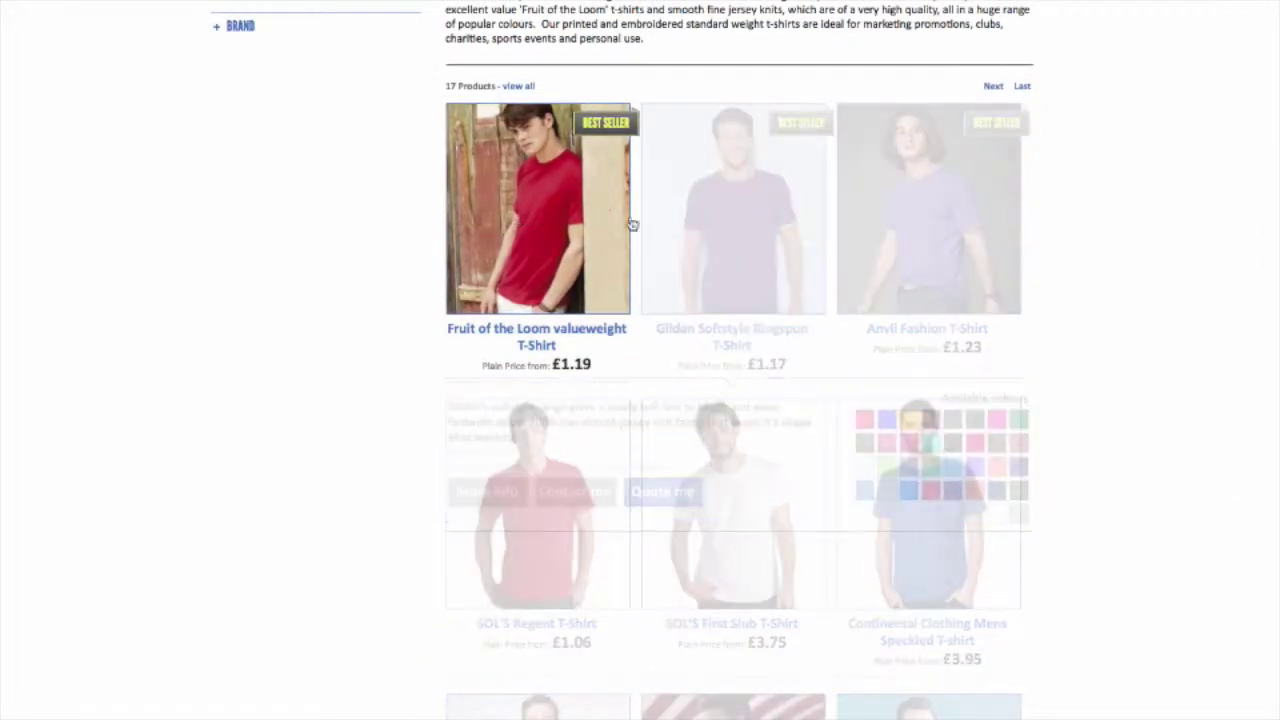
pyautogui.moveTo(724, 220)
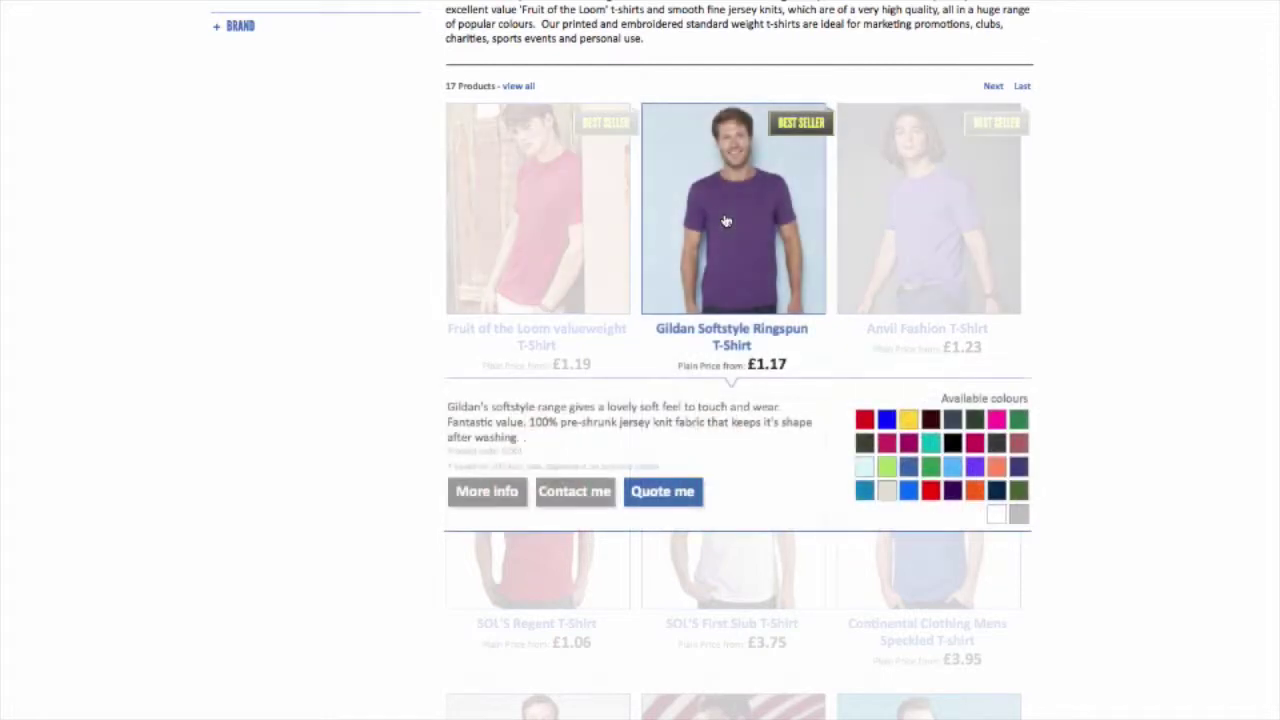
pyautogui.click(726, 220)
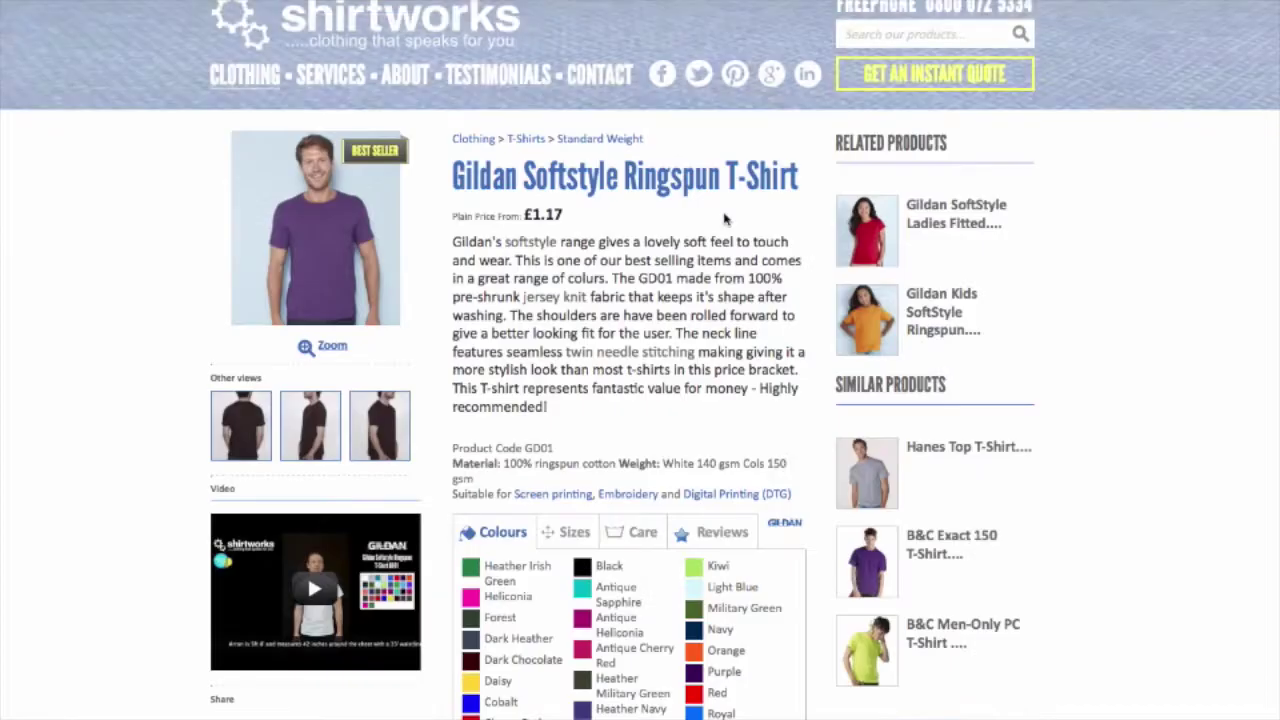
pyautogui.scroll(-1, 1120, 400)
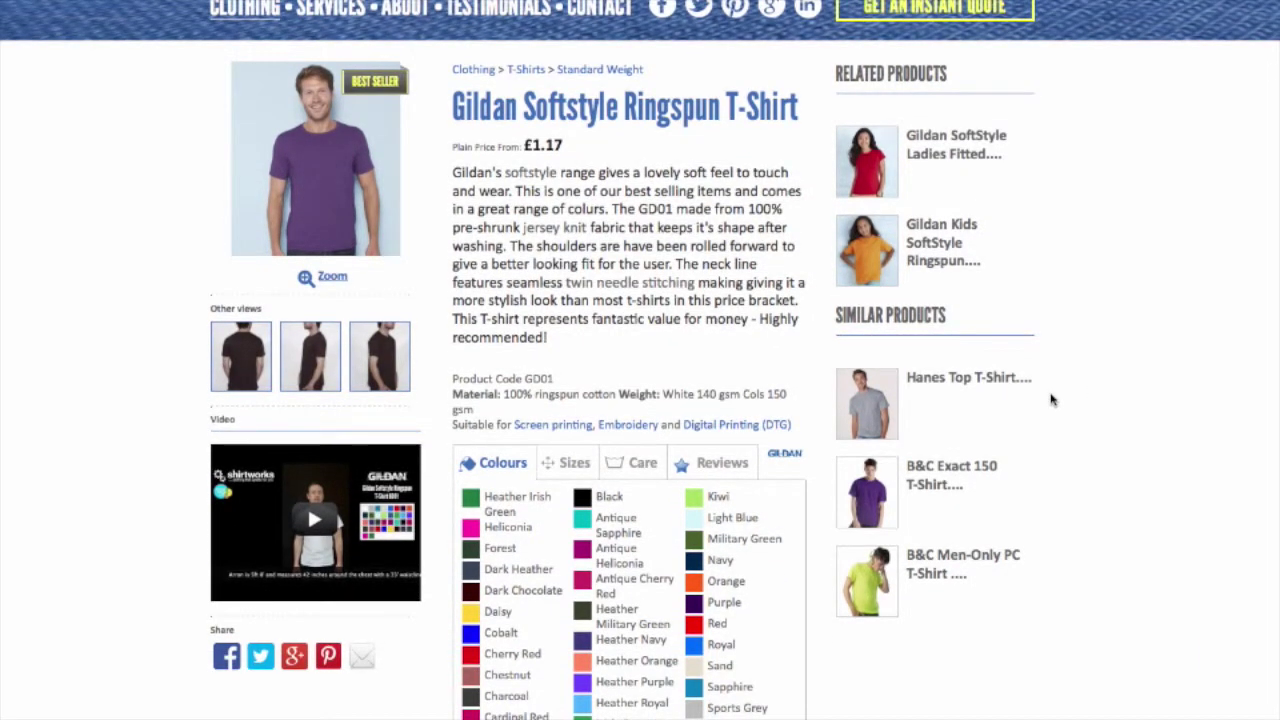
pyautogui.scroll(-3, 1050, 398)
# Start a quote for the shirt in Forest with 10 Medium and 10 Large.
pyautogui.click(662, 581)
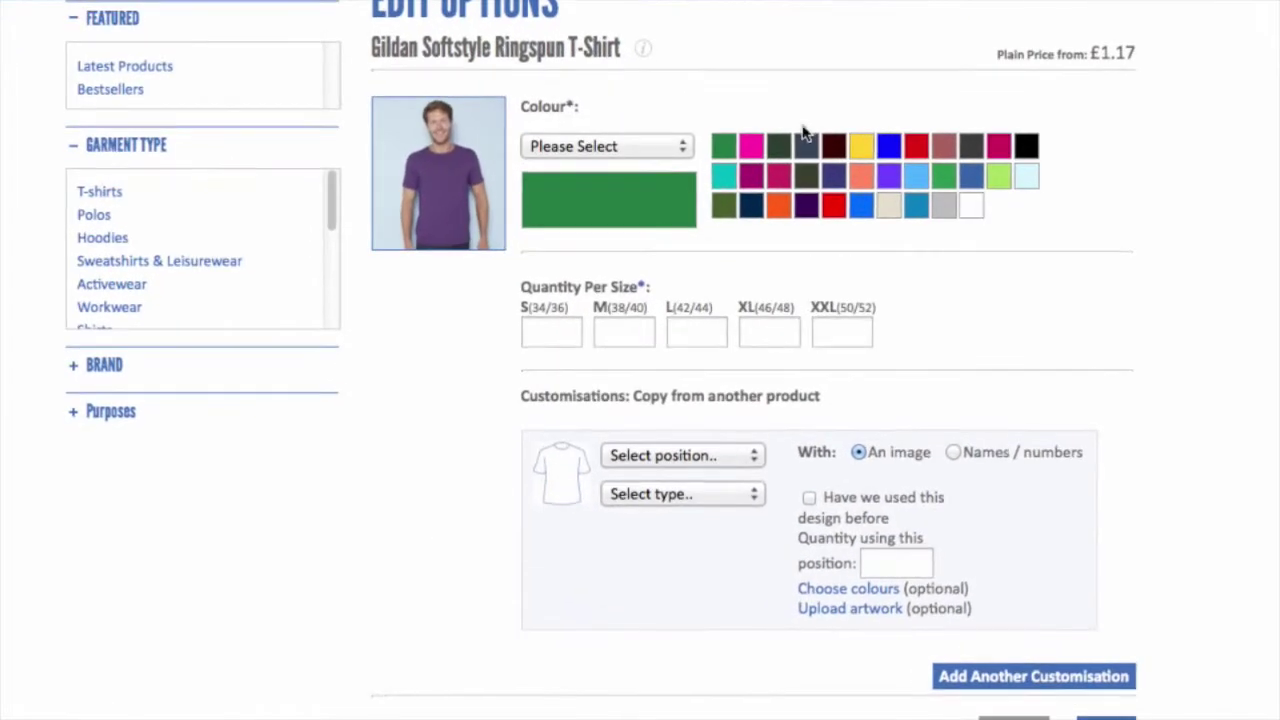
pyautogui.click(766, 220)
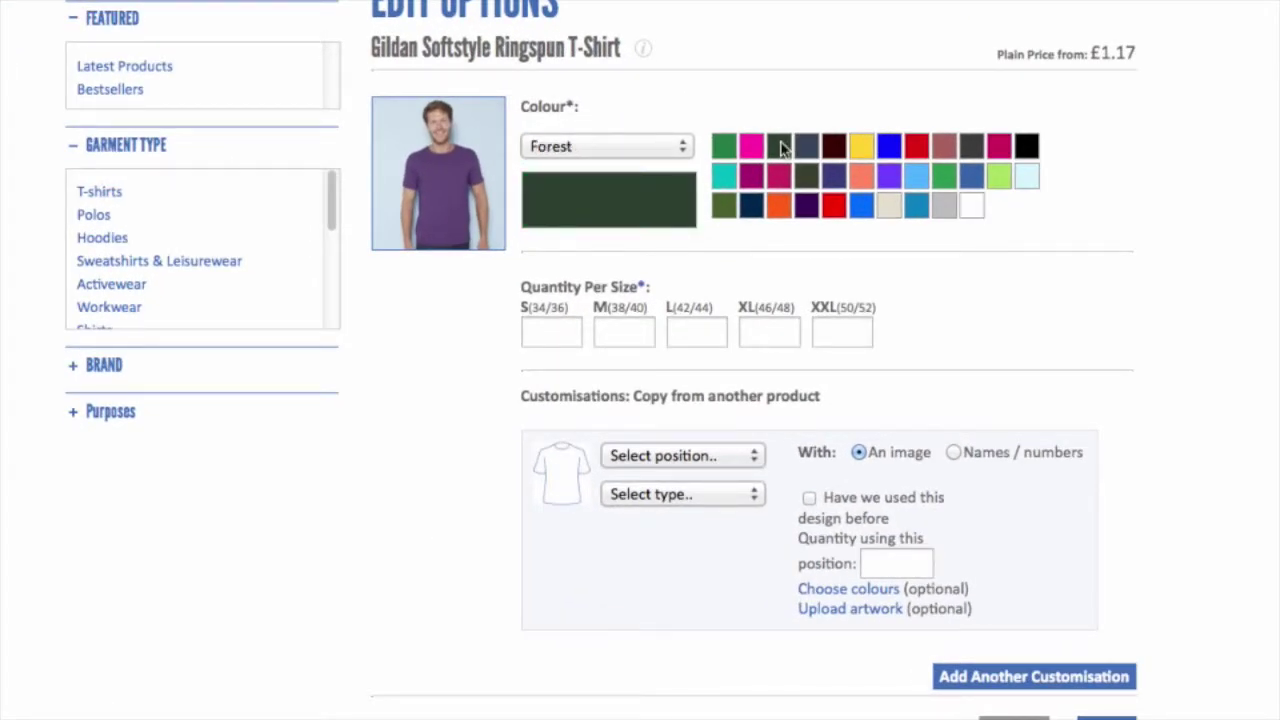
pyautogui.click(642, 338)
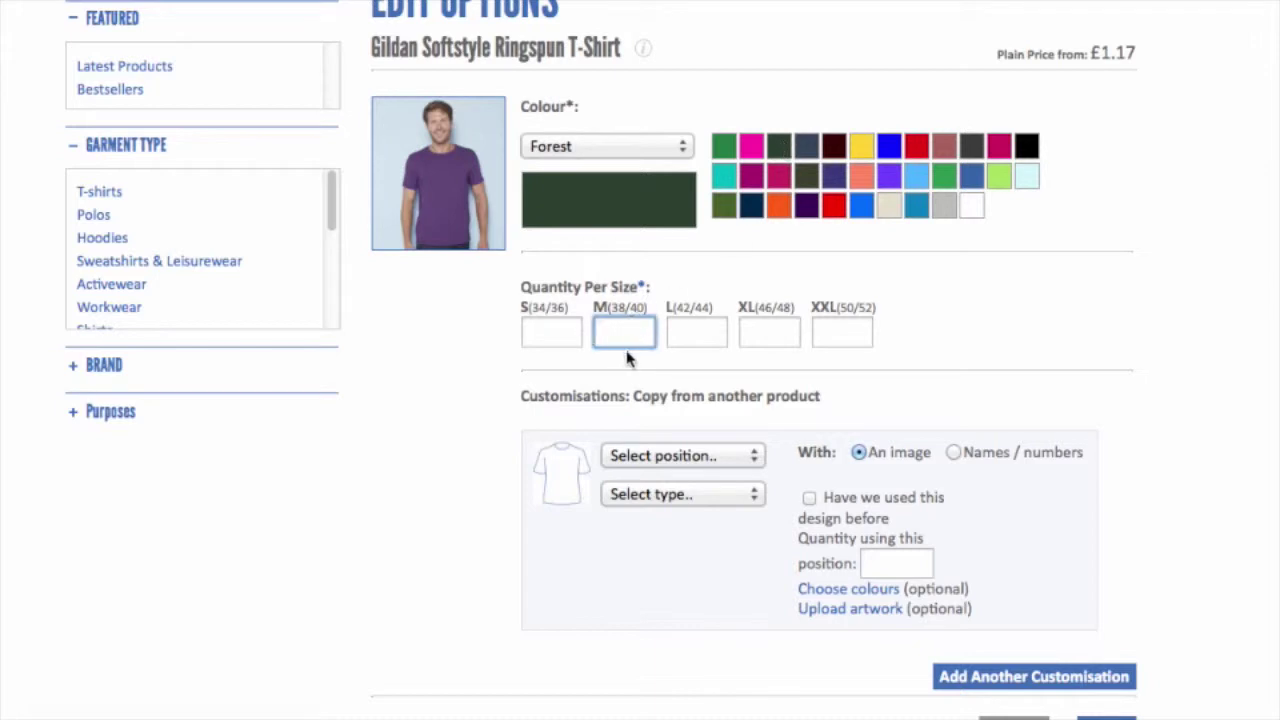
pyautogui.write('10')
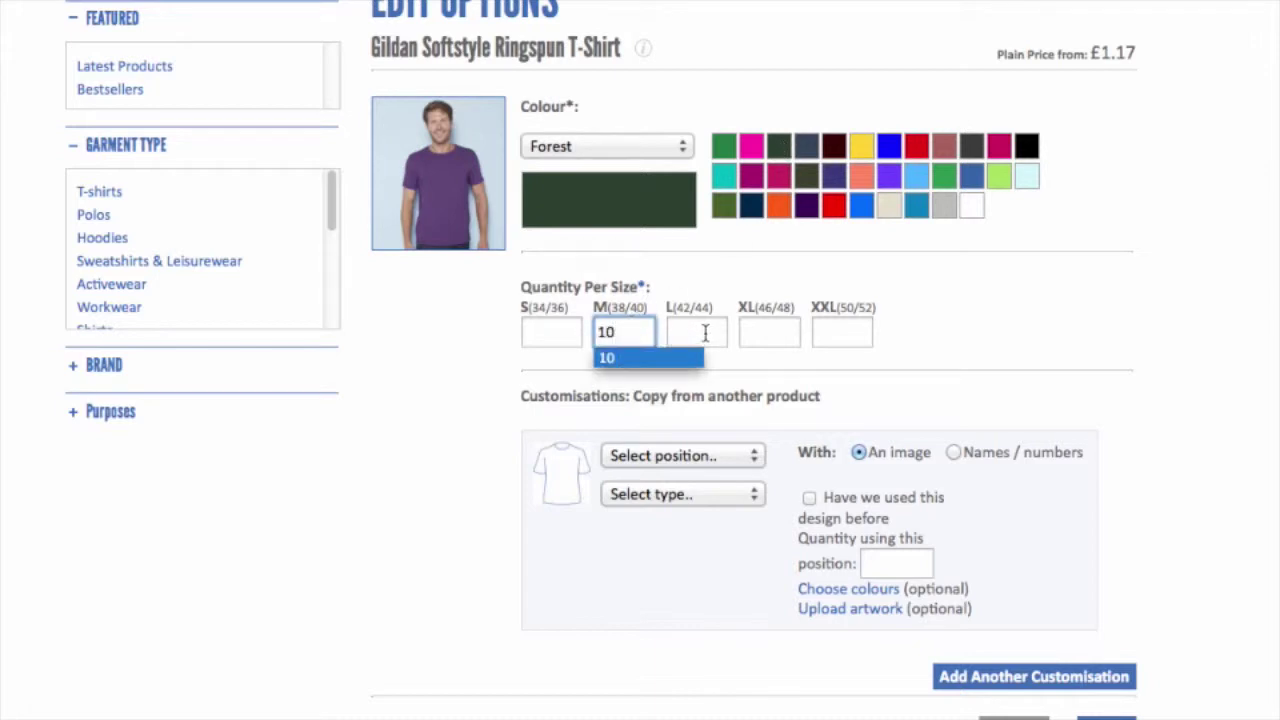
pyautogui.press('Tab')
pyautogui.write('10')
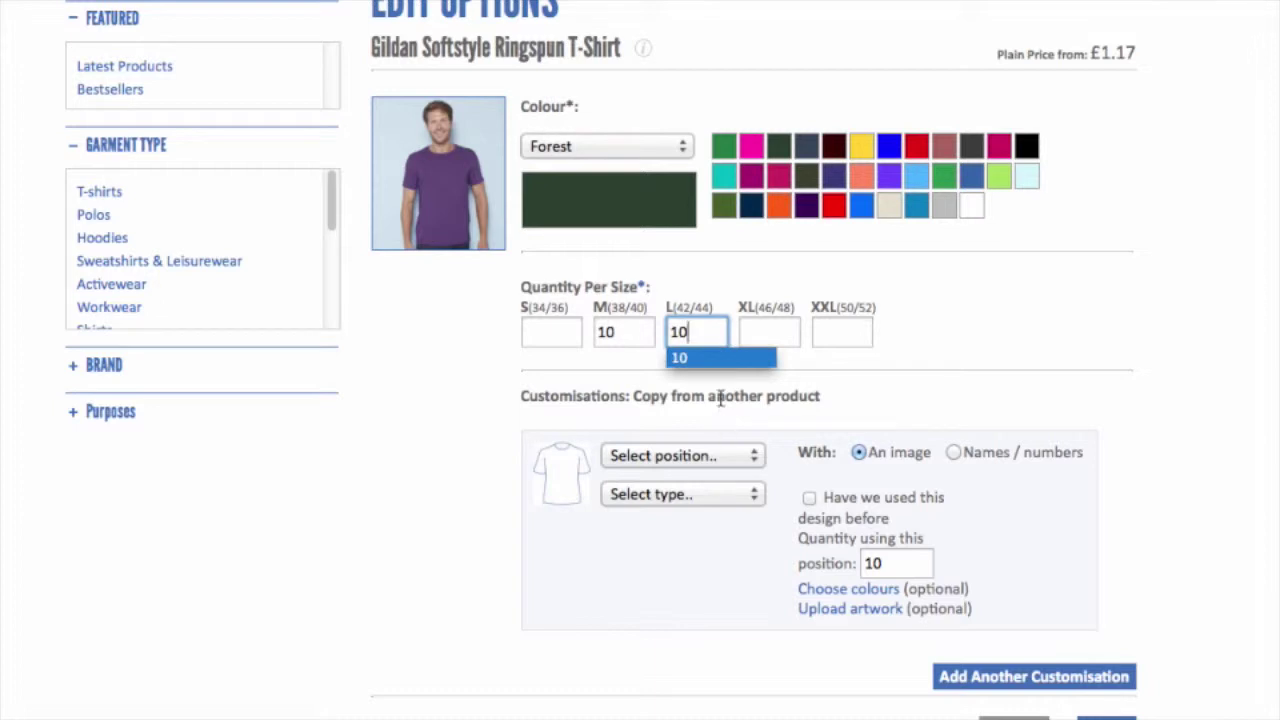
# Set the customisation to a Left Chest Screen Print.
pyautogui.click(733, 455)
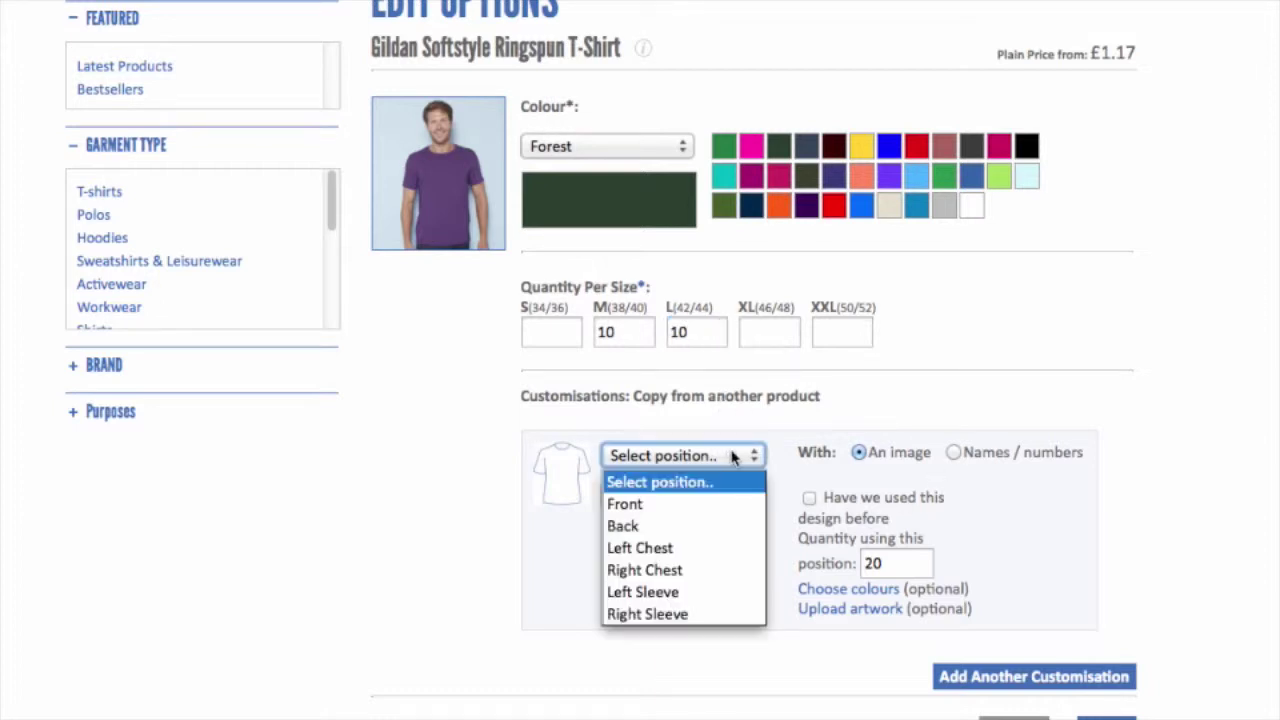
pyautogui.click(674, 549)
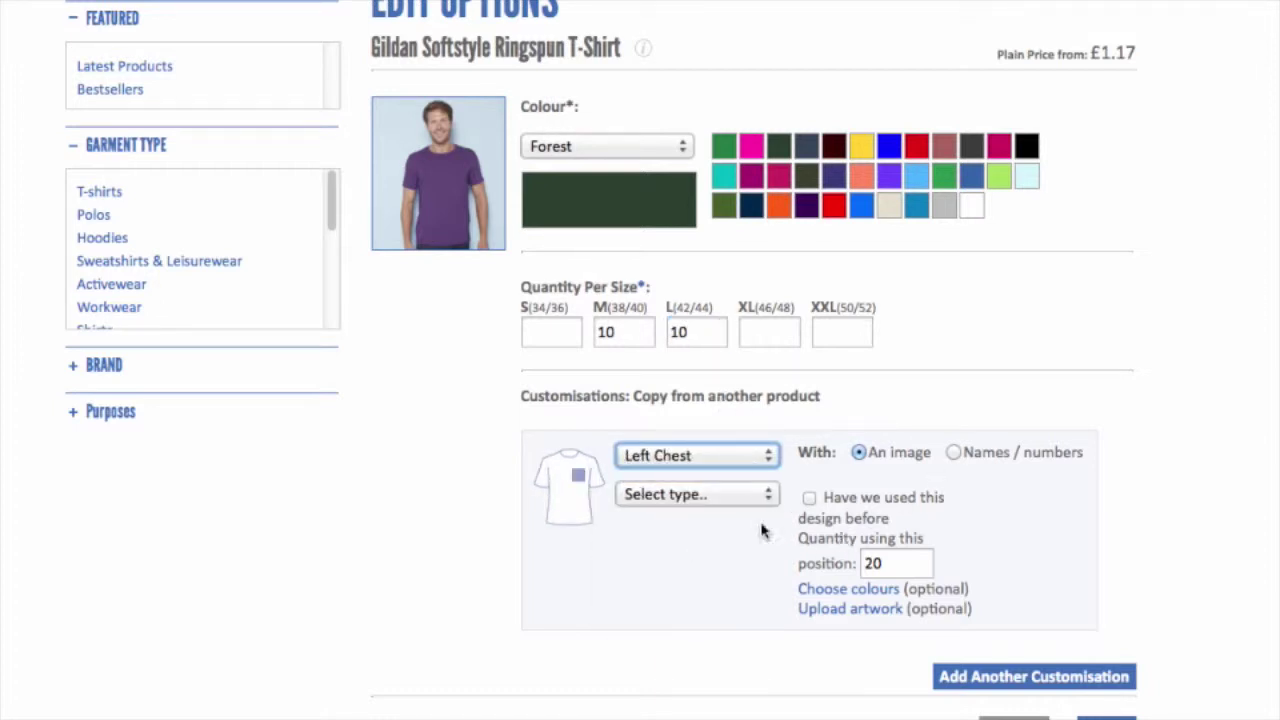
pyautogui.click(726, 505)
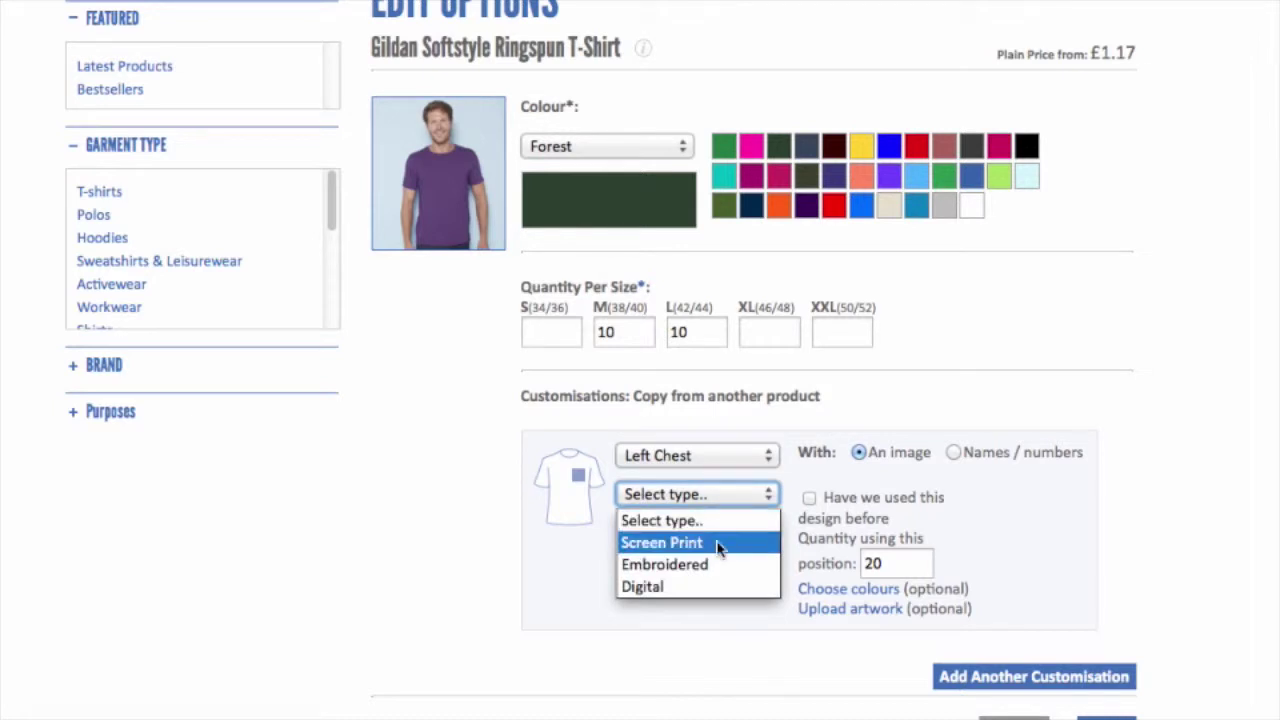
pyautogui.click(718, 544)
pyautogui.click(900, 505)
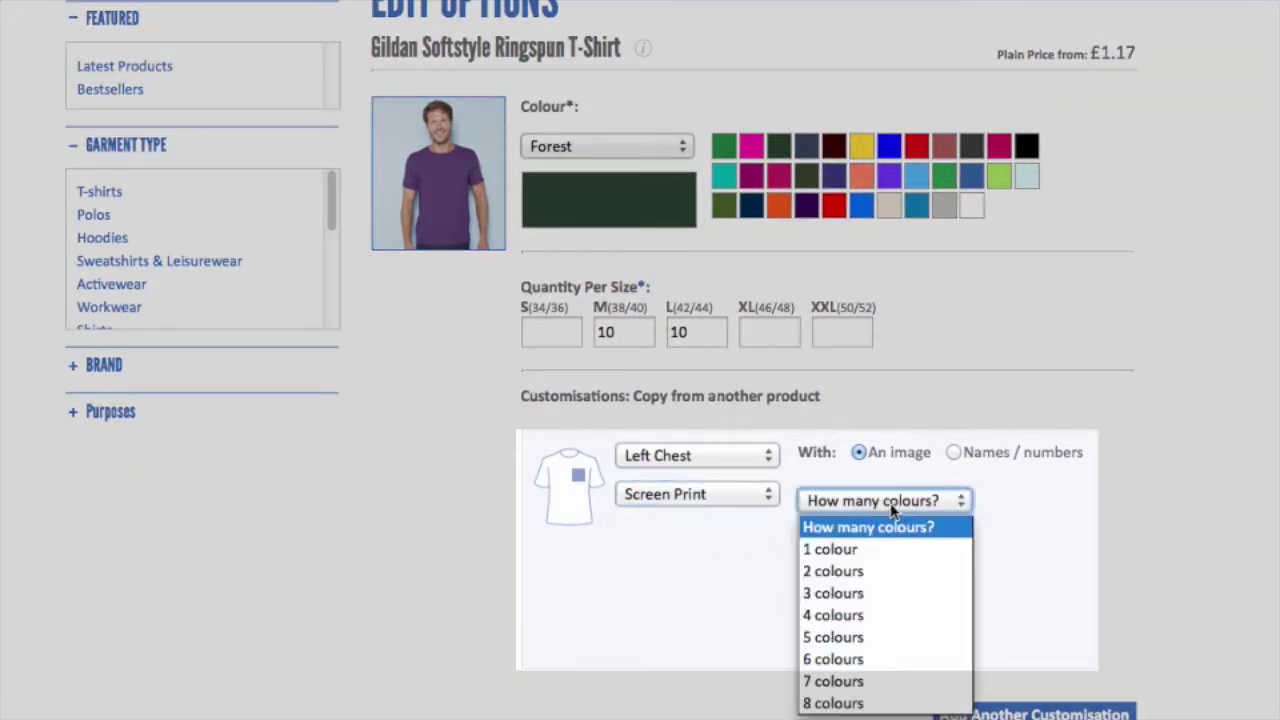
# Set the left-chest screen print to 1 colour, covering all 20 garments.
pyautogui.click(870, 552)
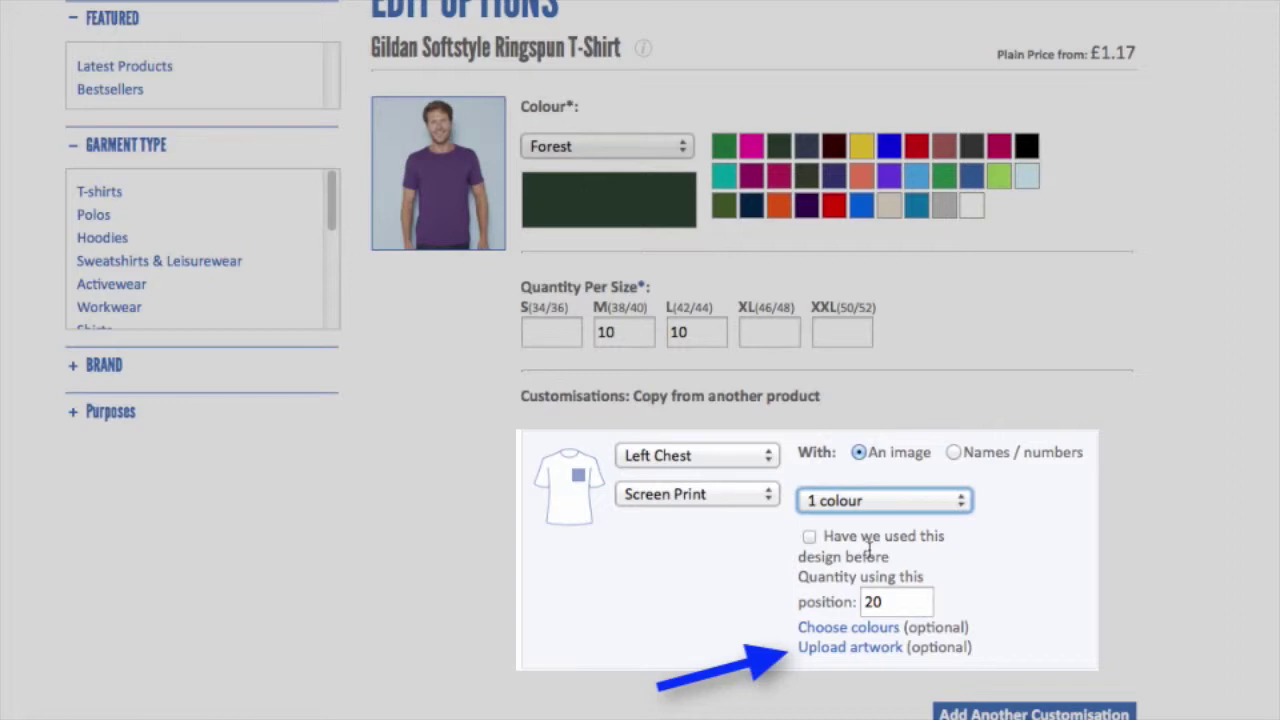
pyautogui.scroll(-3, 1054, 542)
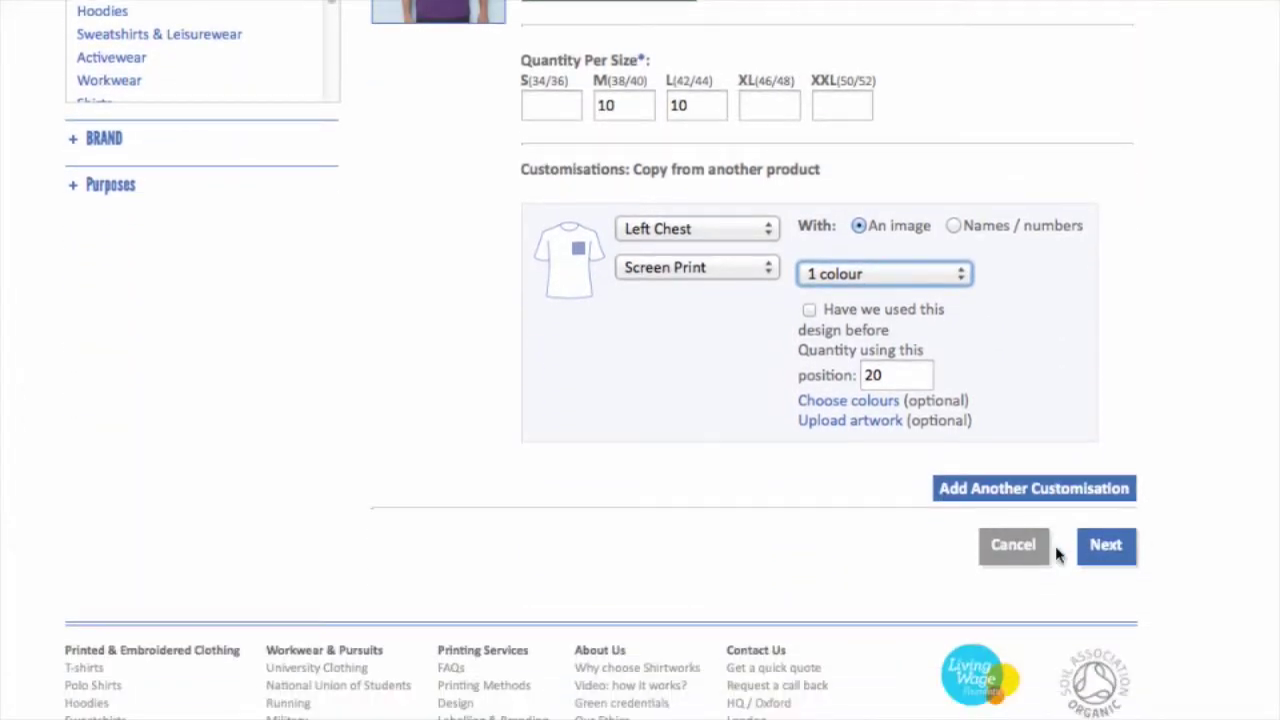
# Add a second customisation, a 1-colour Back Screen Print, and continue to the quote summary.
pyautogui.click(1033, 492)
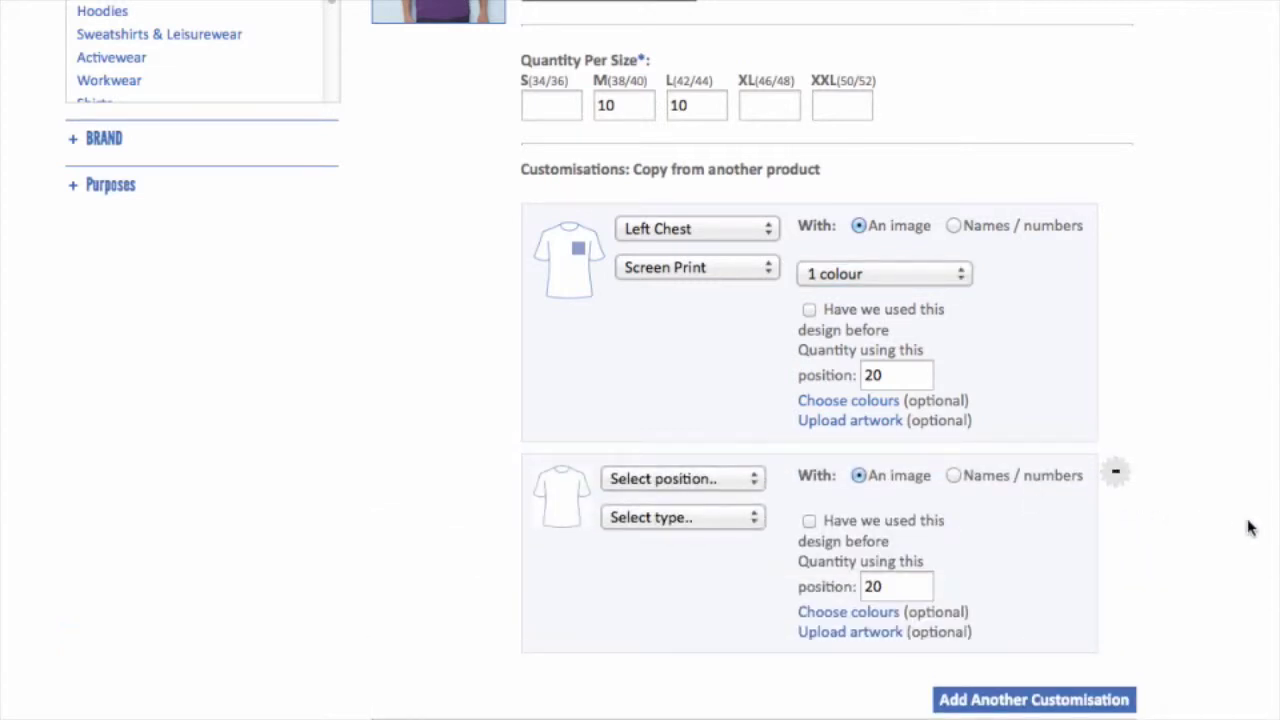
pyautogui.click(700, 440)
pyautogui.click(643, 473)
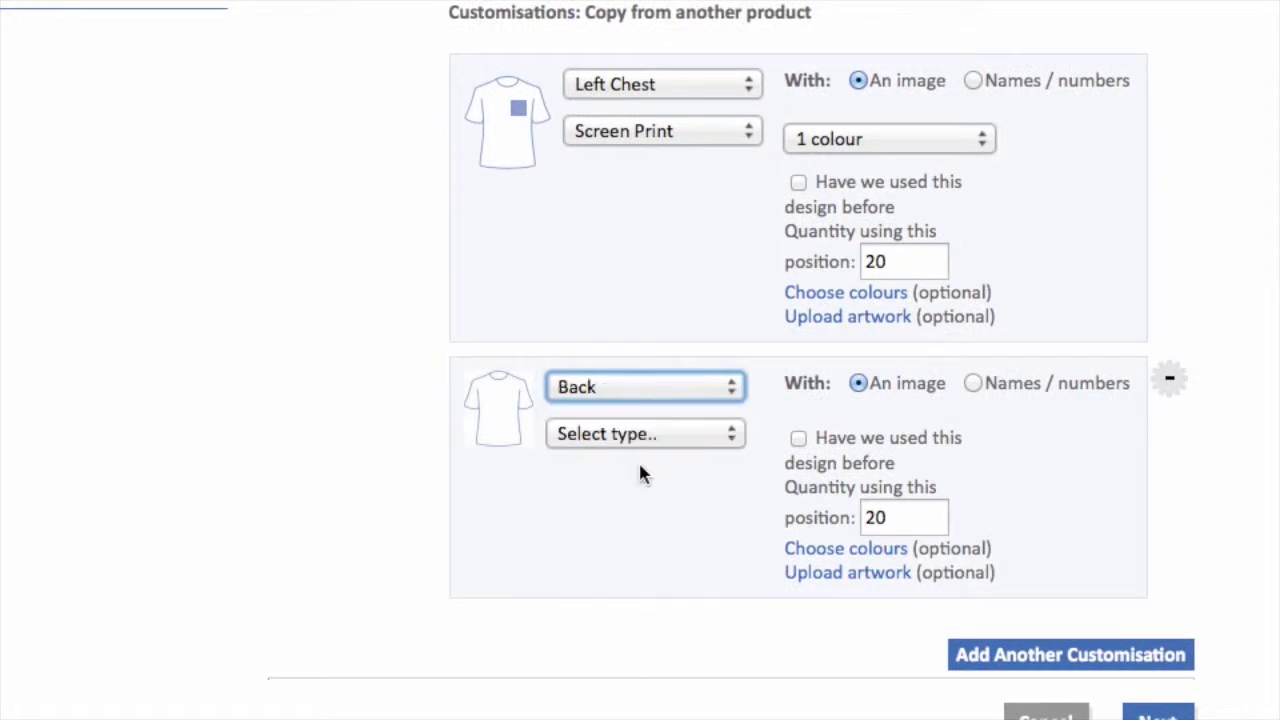
pyautogui.click(700, 434)
pyautogui.click(630, 494)
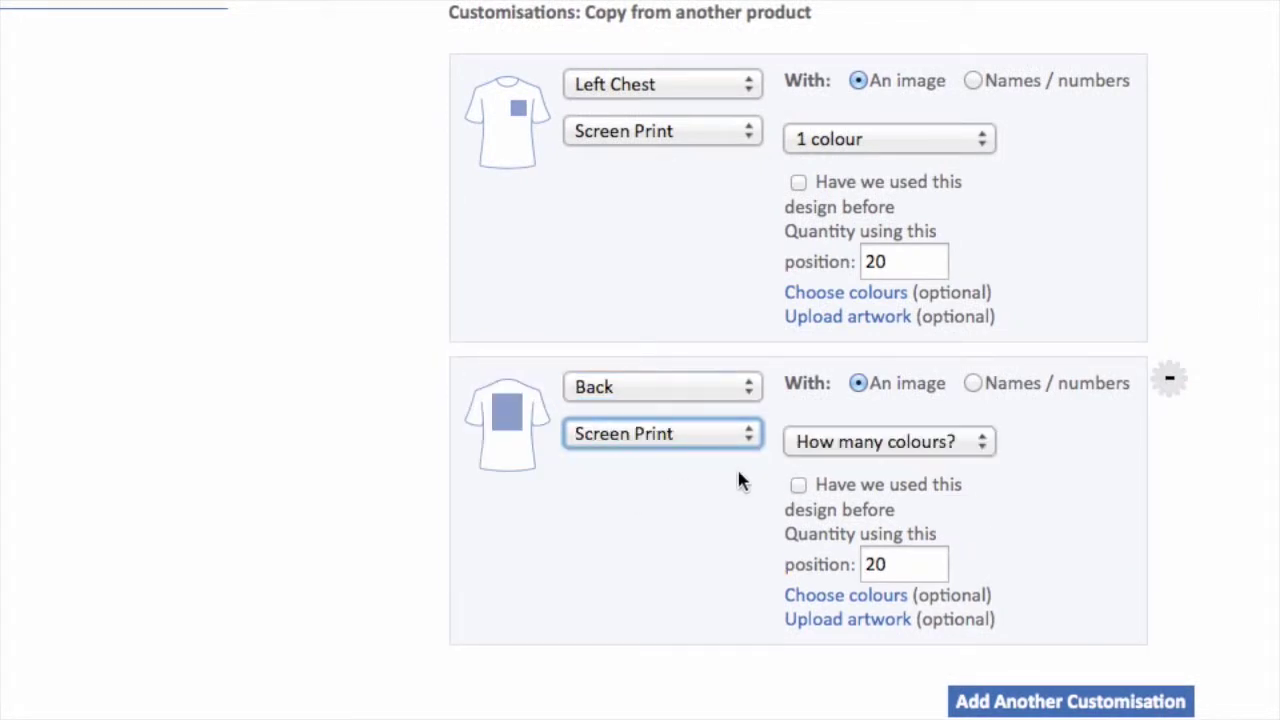
pyautogui.click(857, 452)
pyautogui.click(849, 499)
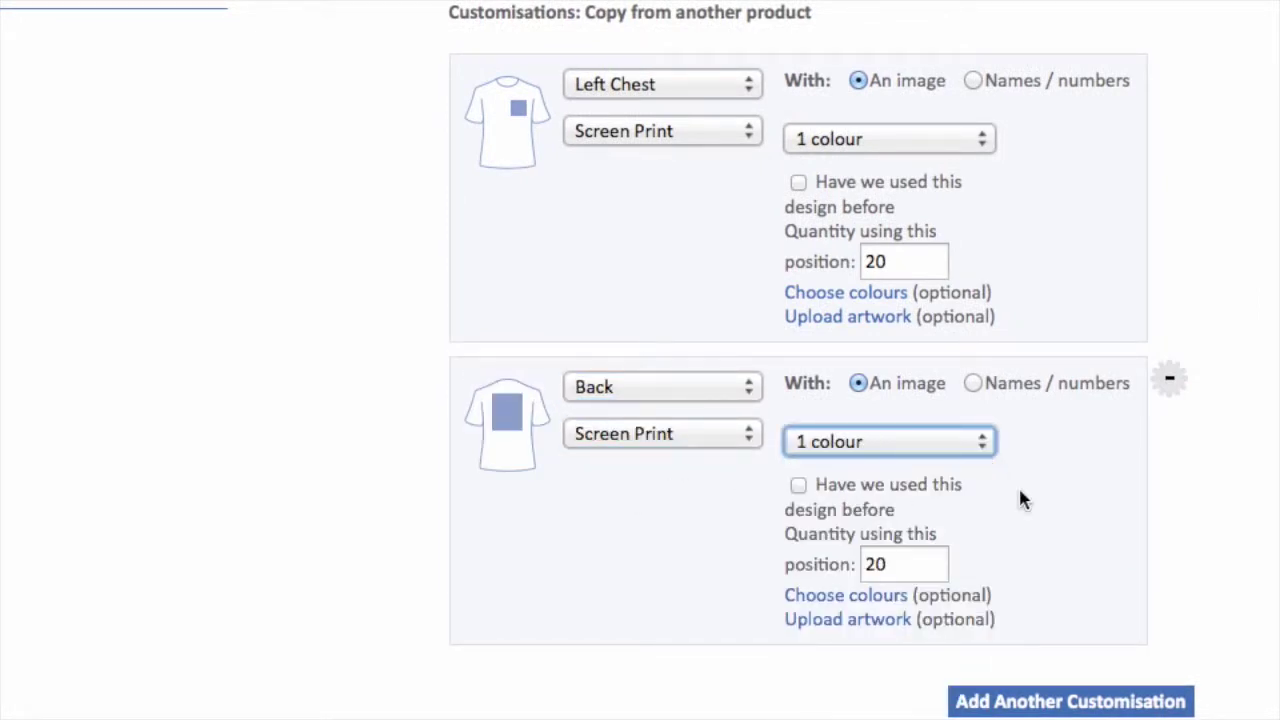
pyautogui.scroll(-1, 1190, 470)
pyautogui.scroll(-4, 1200, 465)
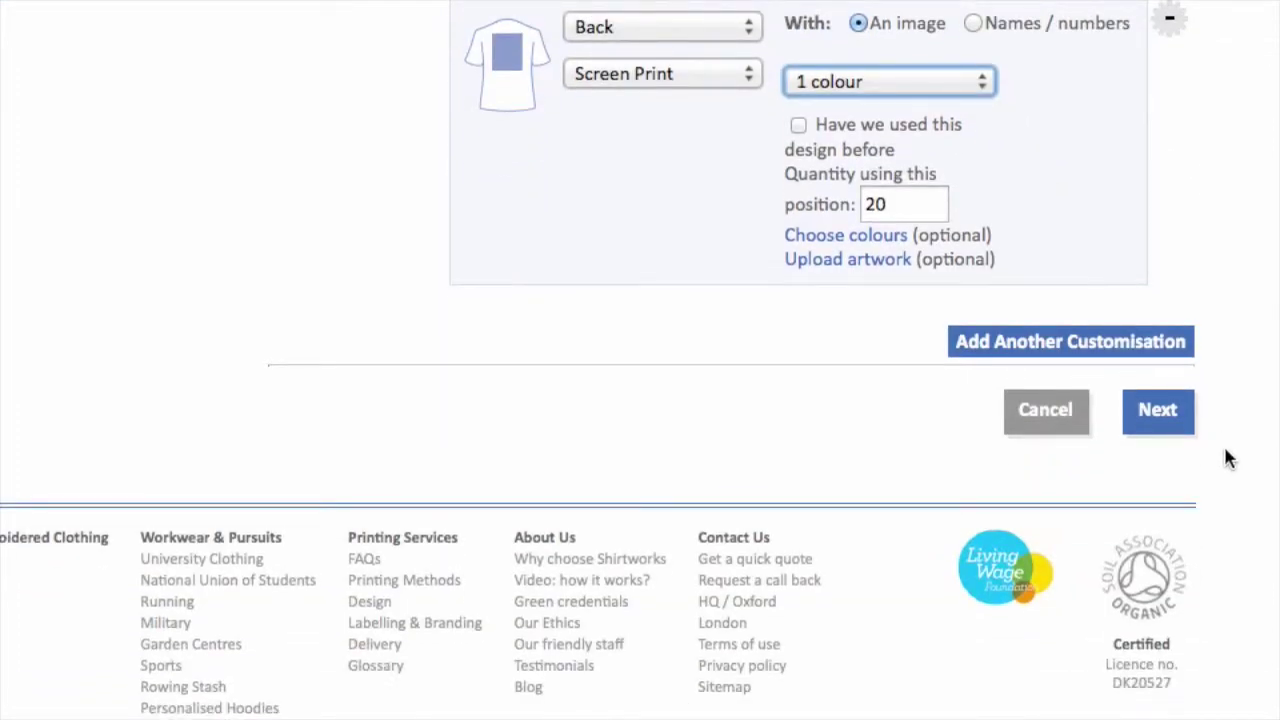
pyautogui.click(1166, 421)
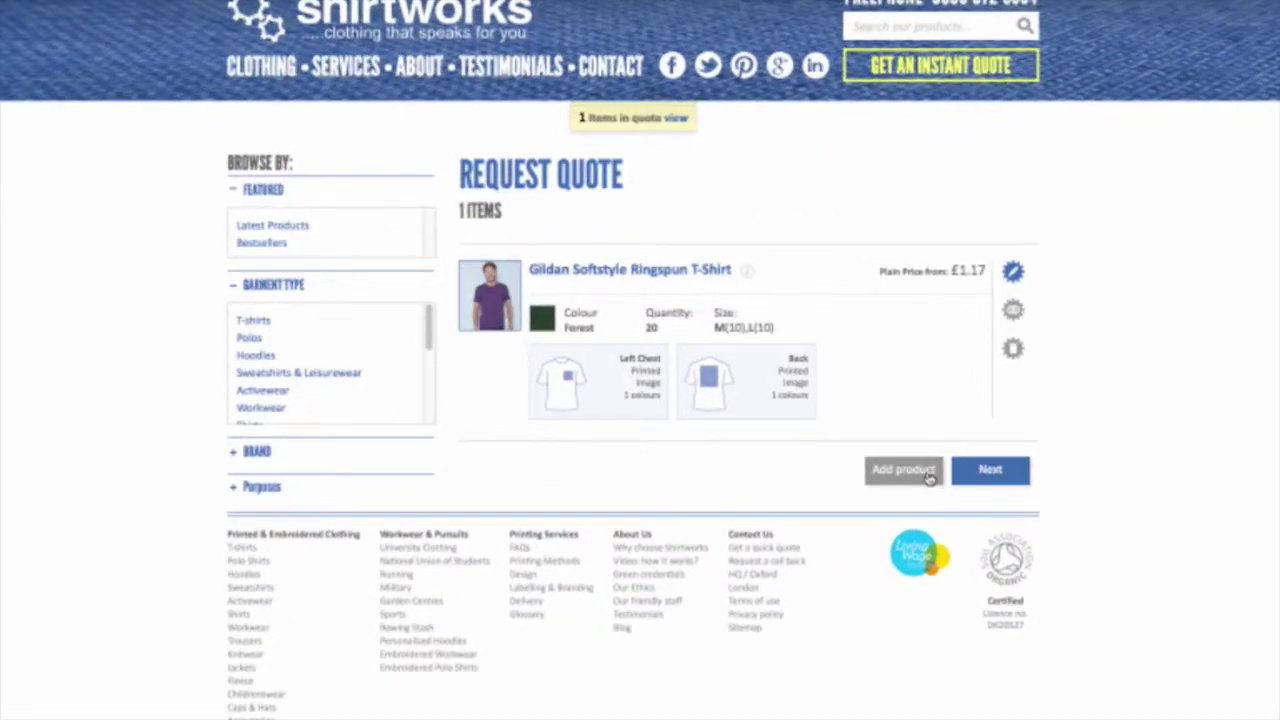
# Choose Add product on the Request Quote page to add another colour.
pyautogui.click(929, 478)
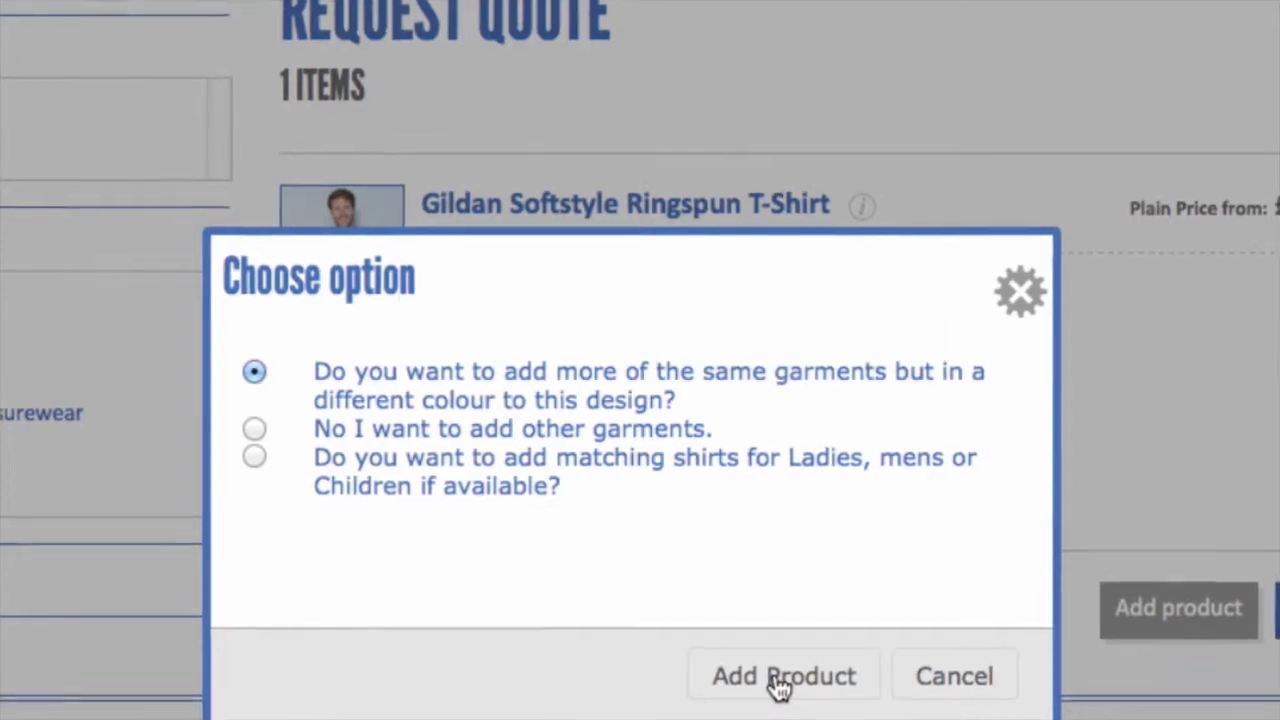
# Add the same shirt in Heather Navy with XL set to 2 and M, L cleared.
pyautogui.click(775, 687)
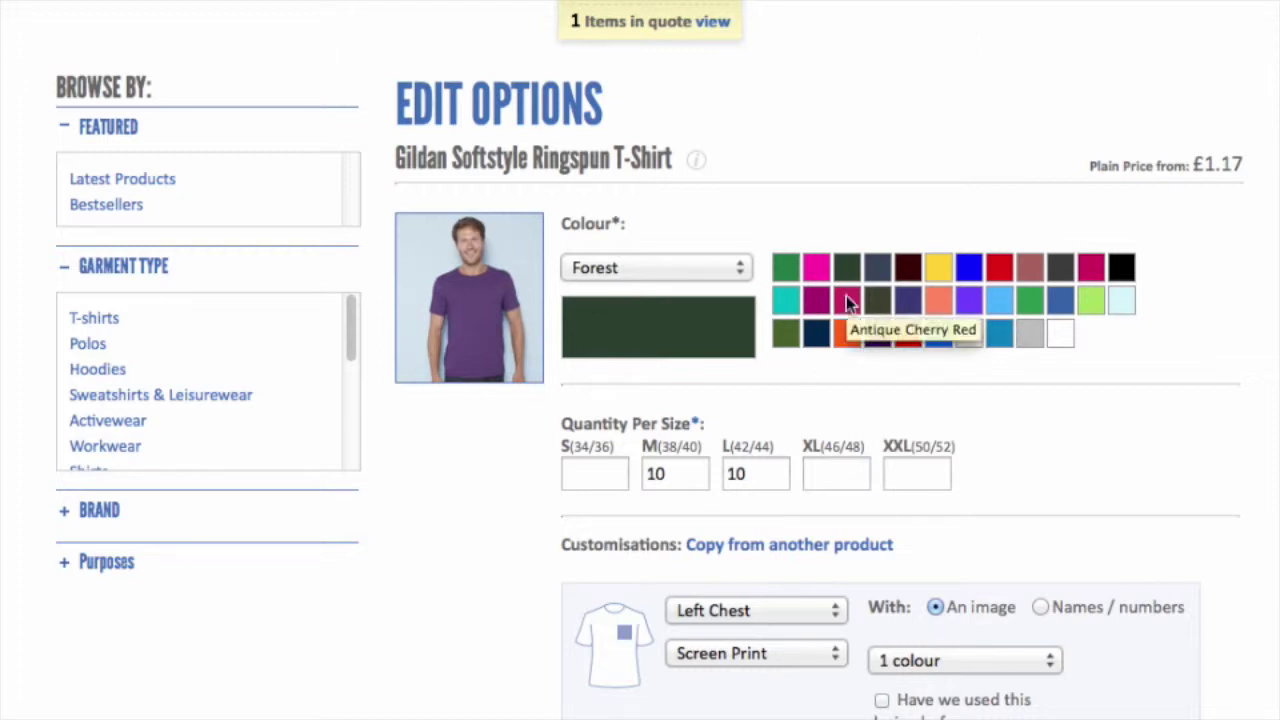
pyautogui.click(916, 309)
pyautogui.doubleClick(786, 476)
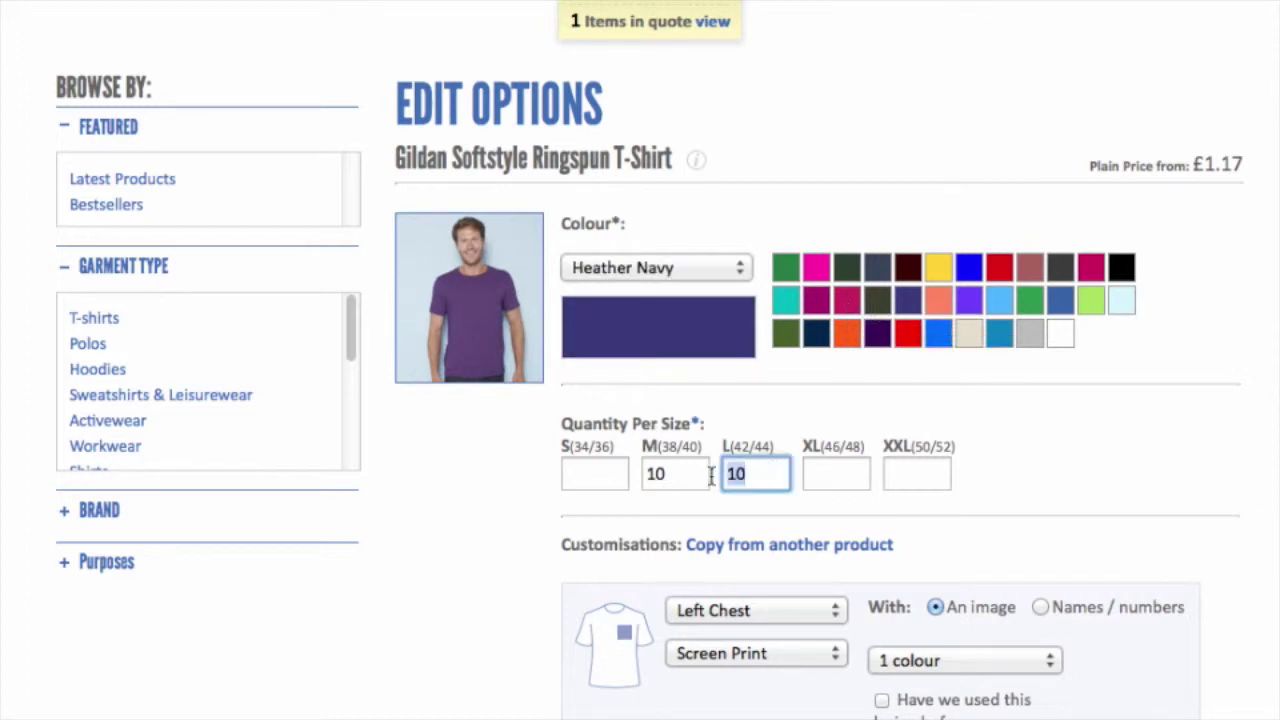
pyautogui.click(830, 474)
pyautogui.write('2')
pyautogui.doubleClick(735, 473)
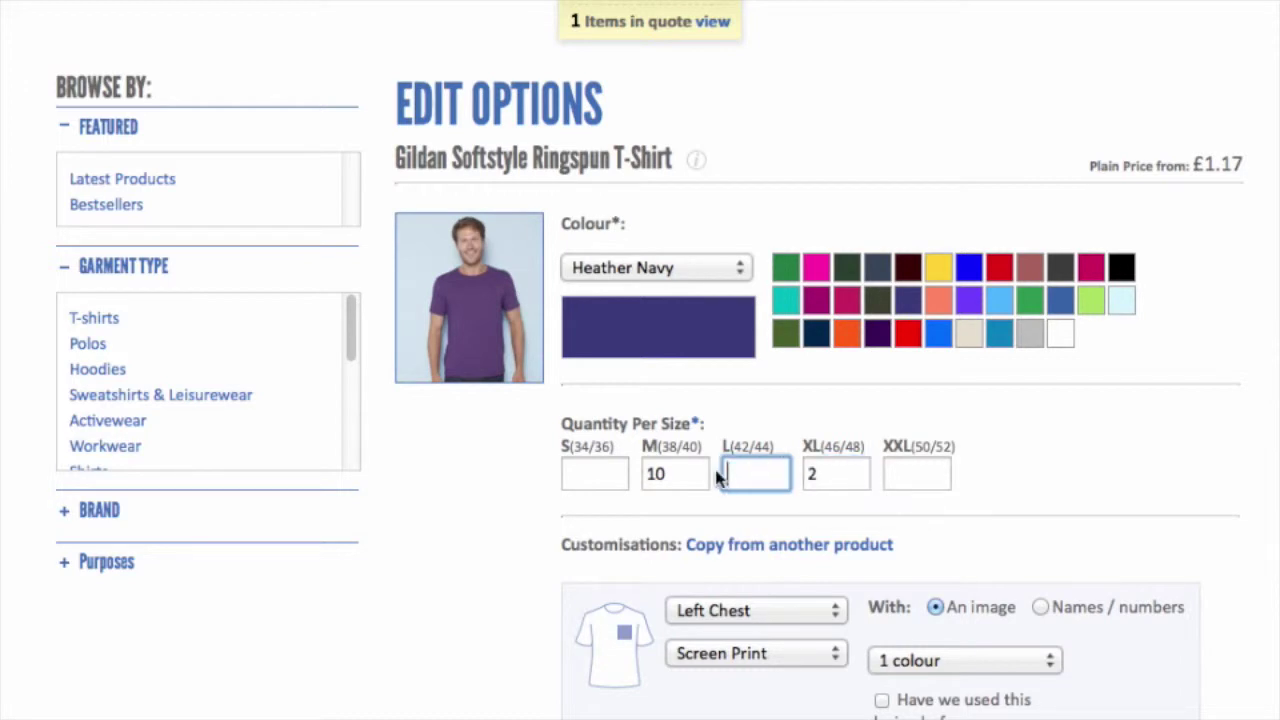
pyautogui.doubleClick(662, 478)
pyautogui.press('BackSpace')
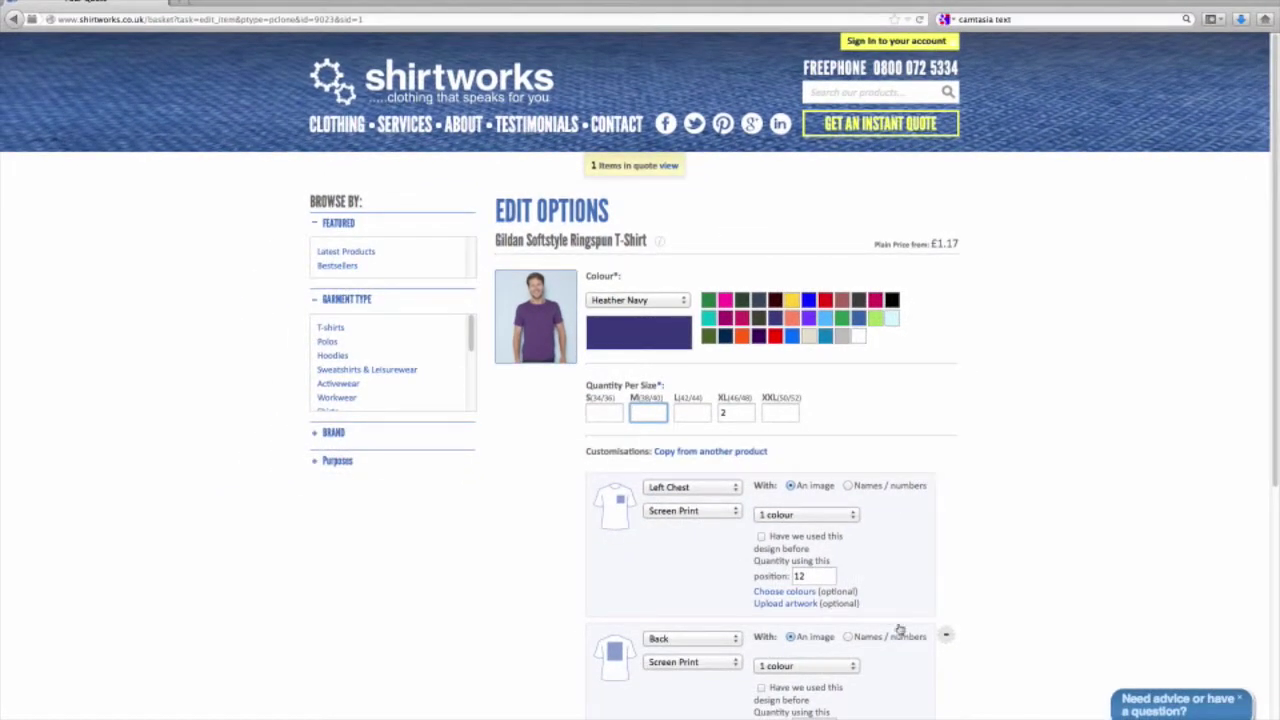
# Remove the Back print customisation and save the navy shirts to the quote.
pyautogui.click(946, 635)
pyautogui.scroll(-2, 1050, 560)
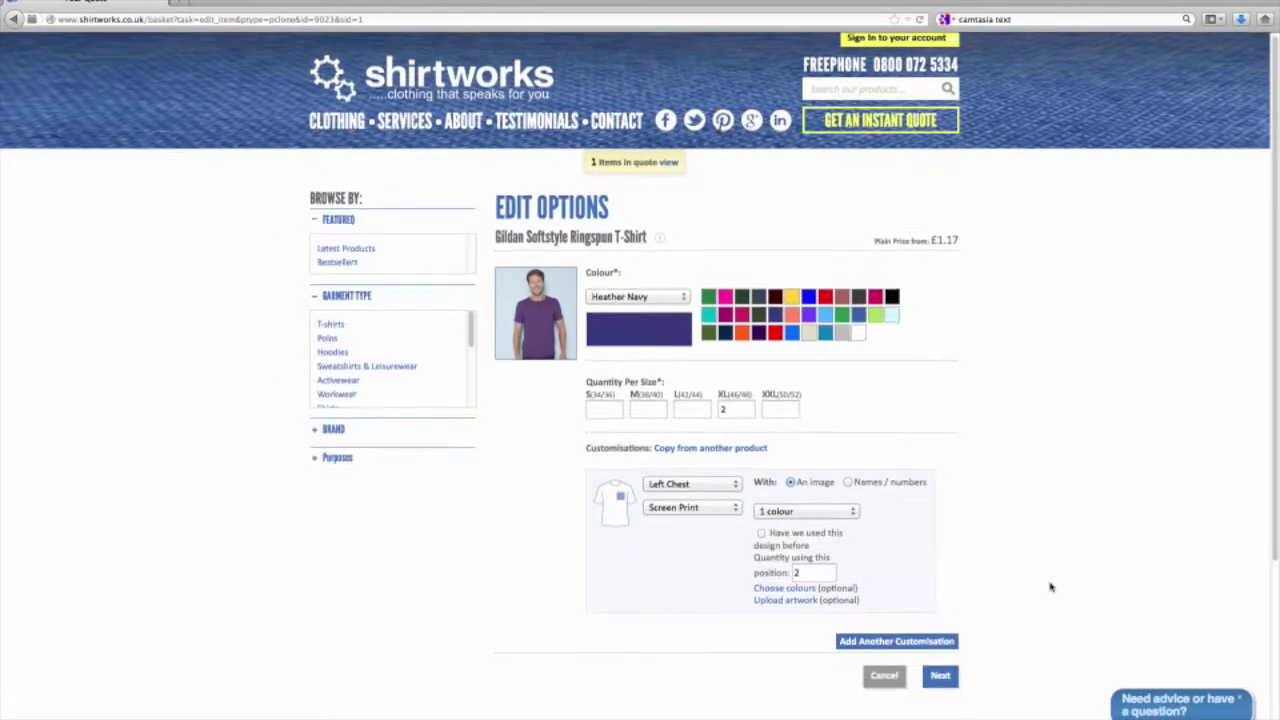
pyautogui.click(937, 600)
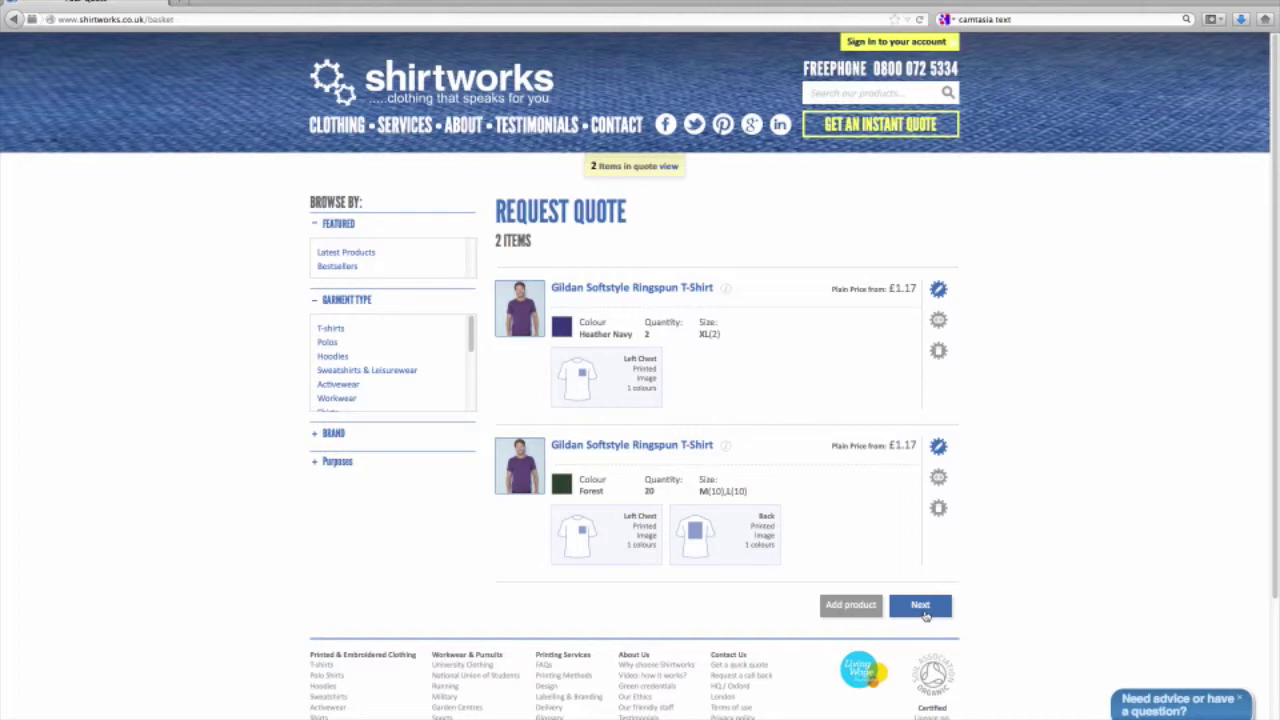
# Proceed with the two-item quote and accept the shared-artwork notice.
pyautogui.click(921, 606)
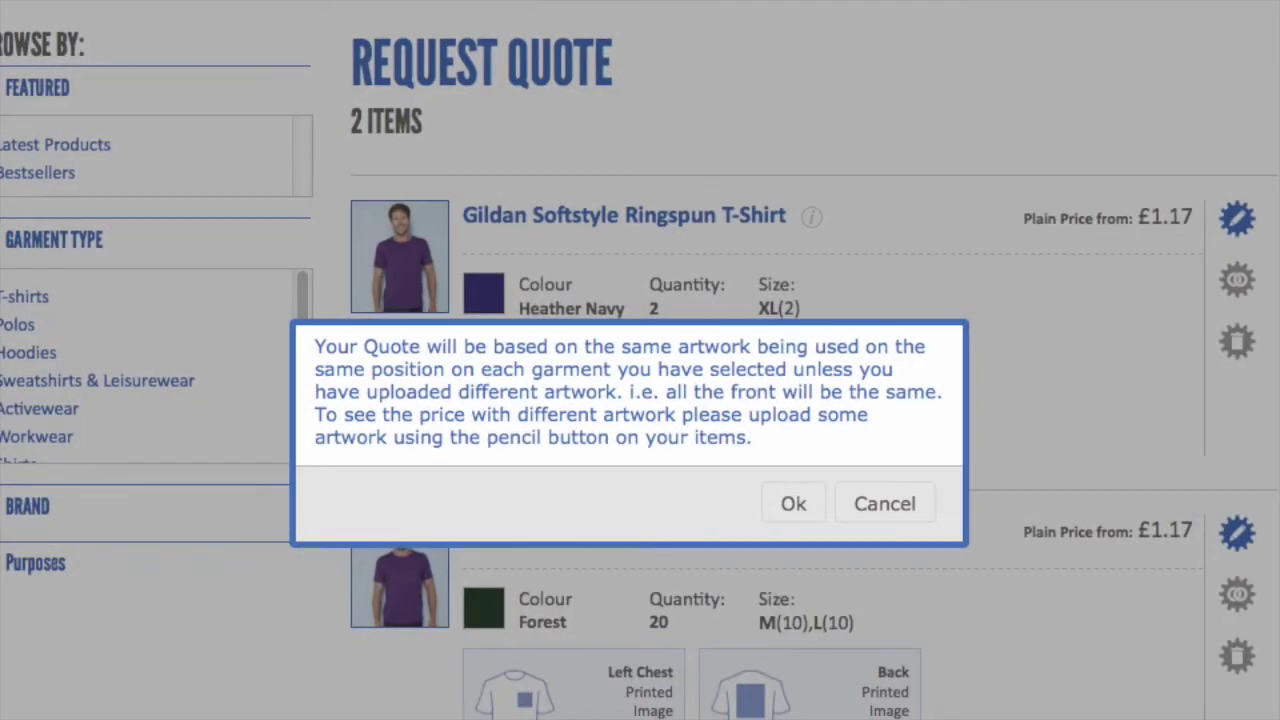
pyautogui.click(793, 505)
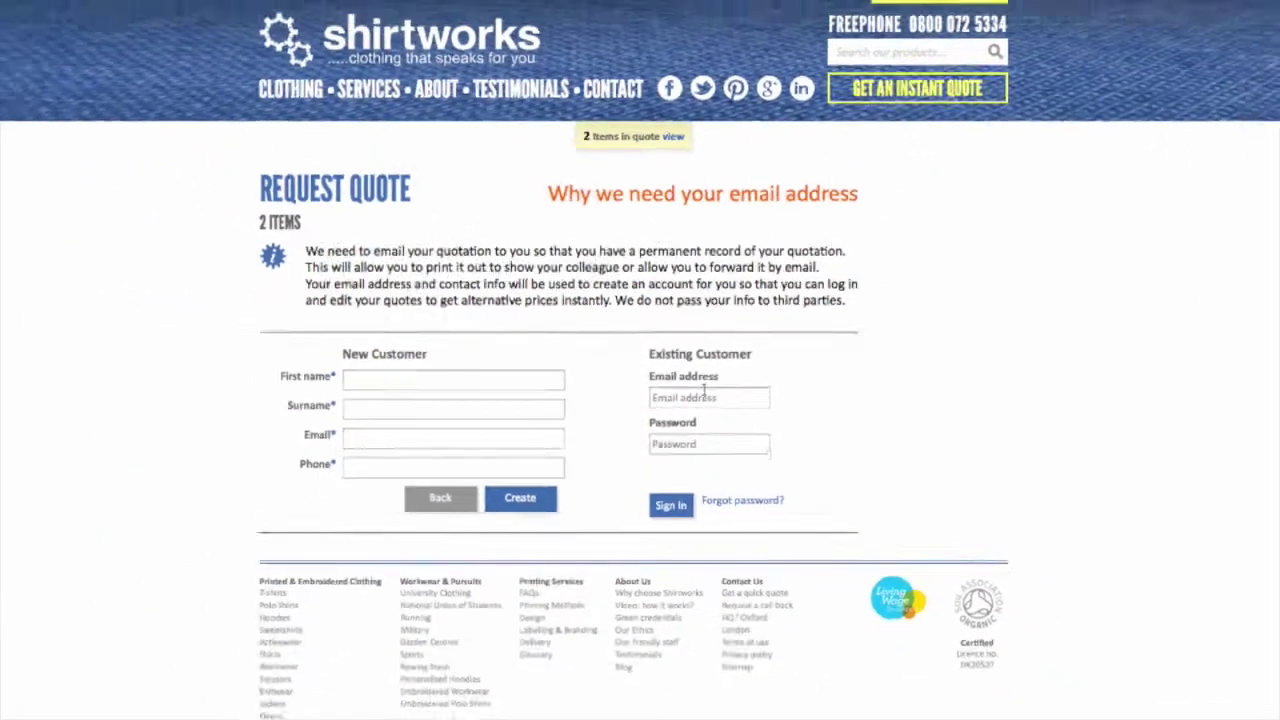
pyautogui.click(738, 423)
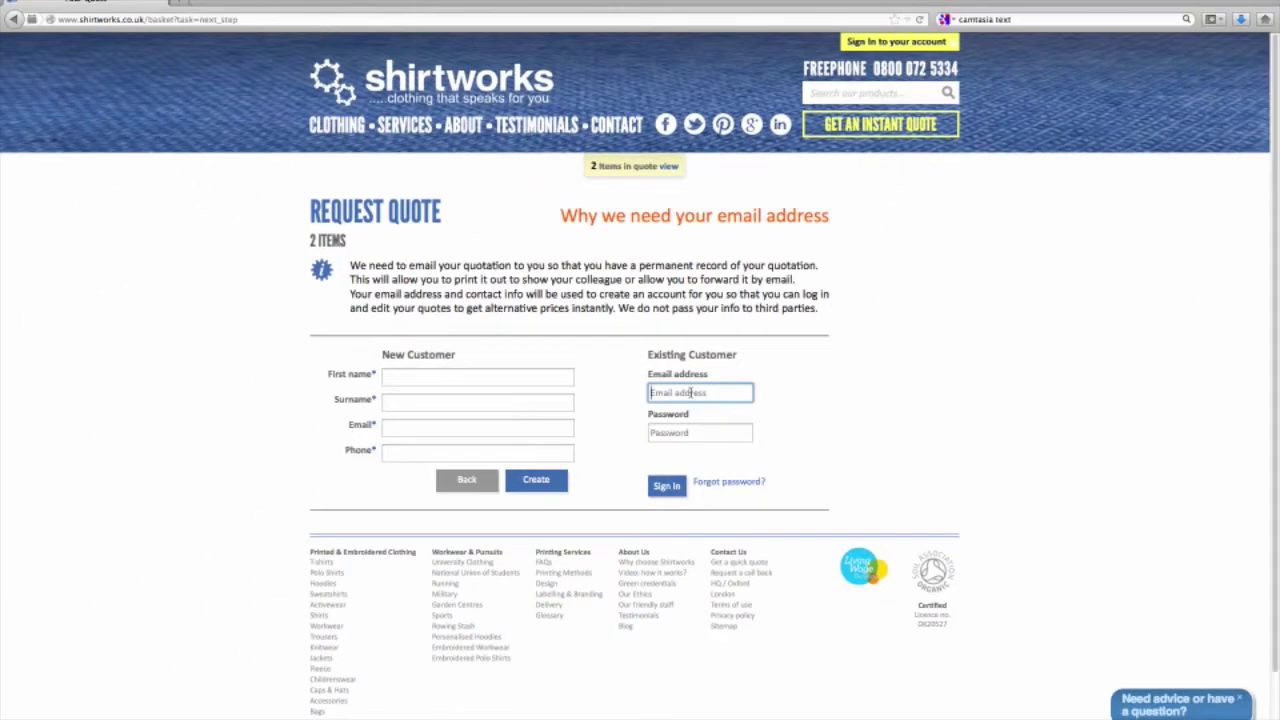
# Sign in as an existing customer with the saved email address to submit the quote.
pyautogui.write('sa')
pyautogui.click(697, 408)
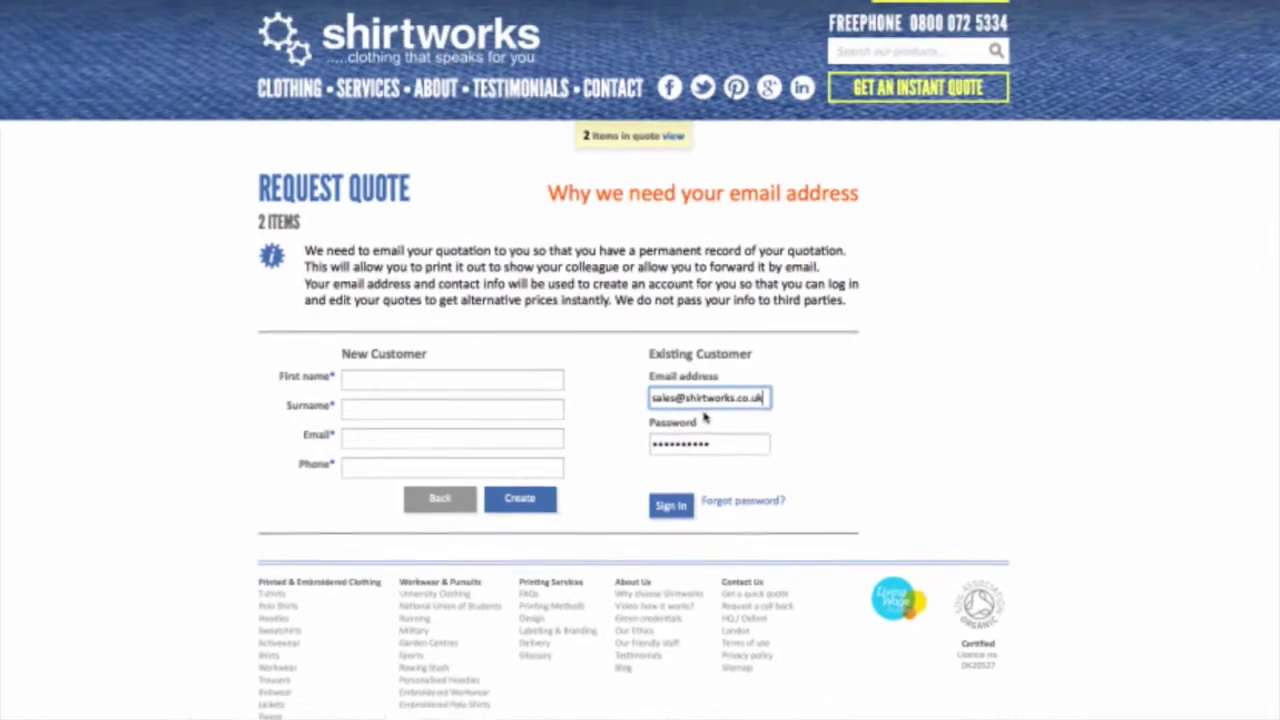
pyautogui.click(671, 507)
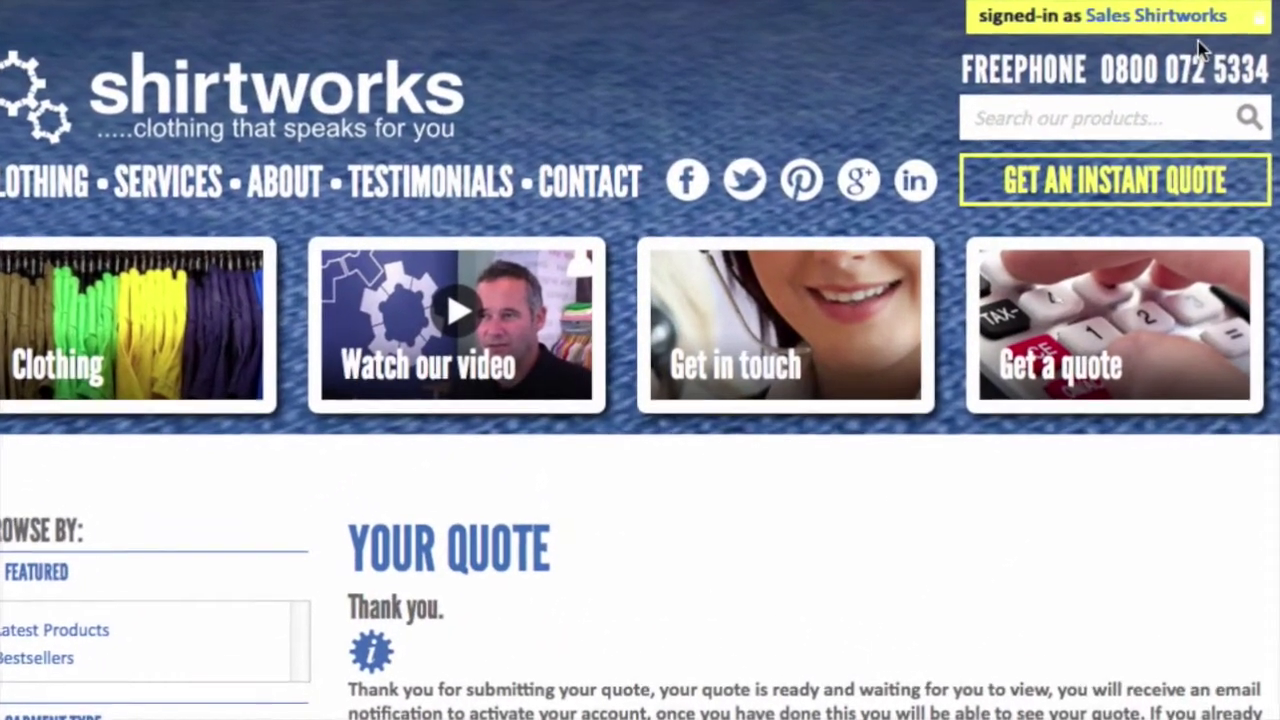
# Open quote #1112143 in Quote History, showing Forest and Heather Navy items totalling £228.13.
pyautogui.moveTo(1225, 24)
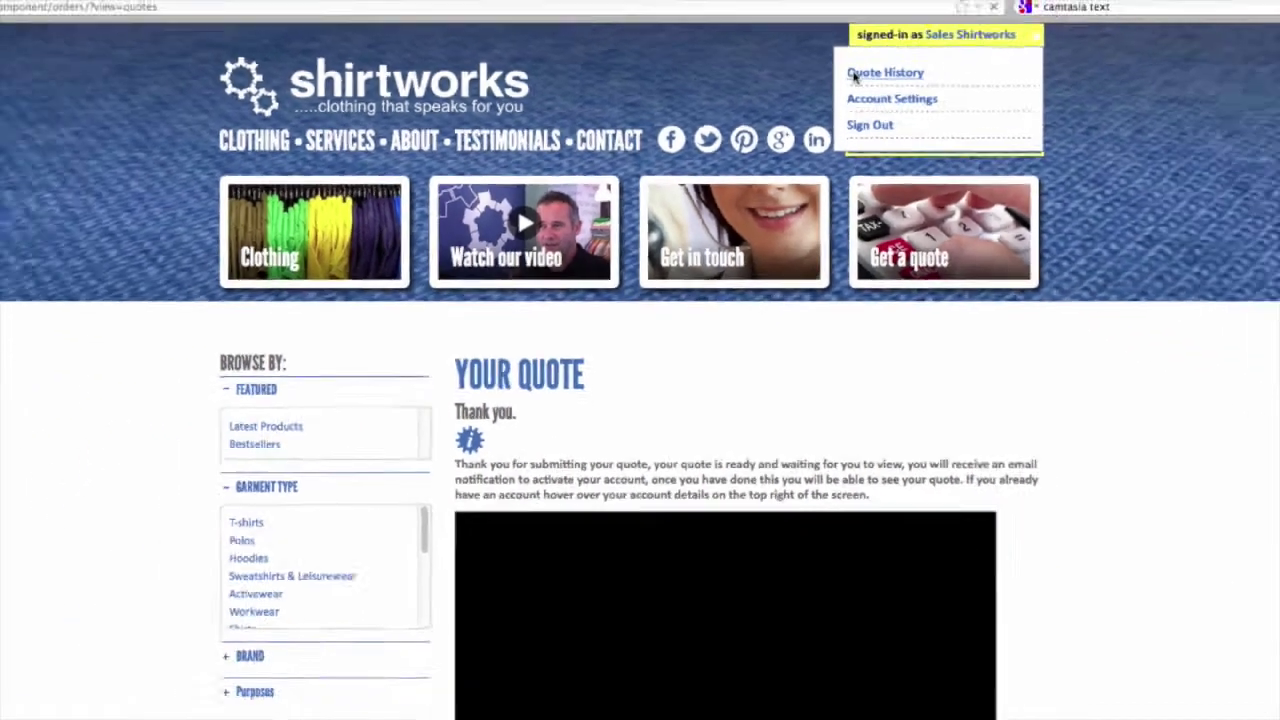
pyautogui.click(977, 80)
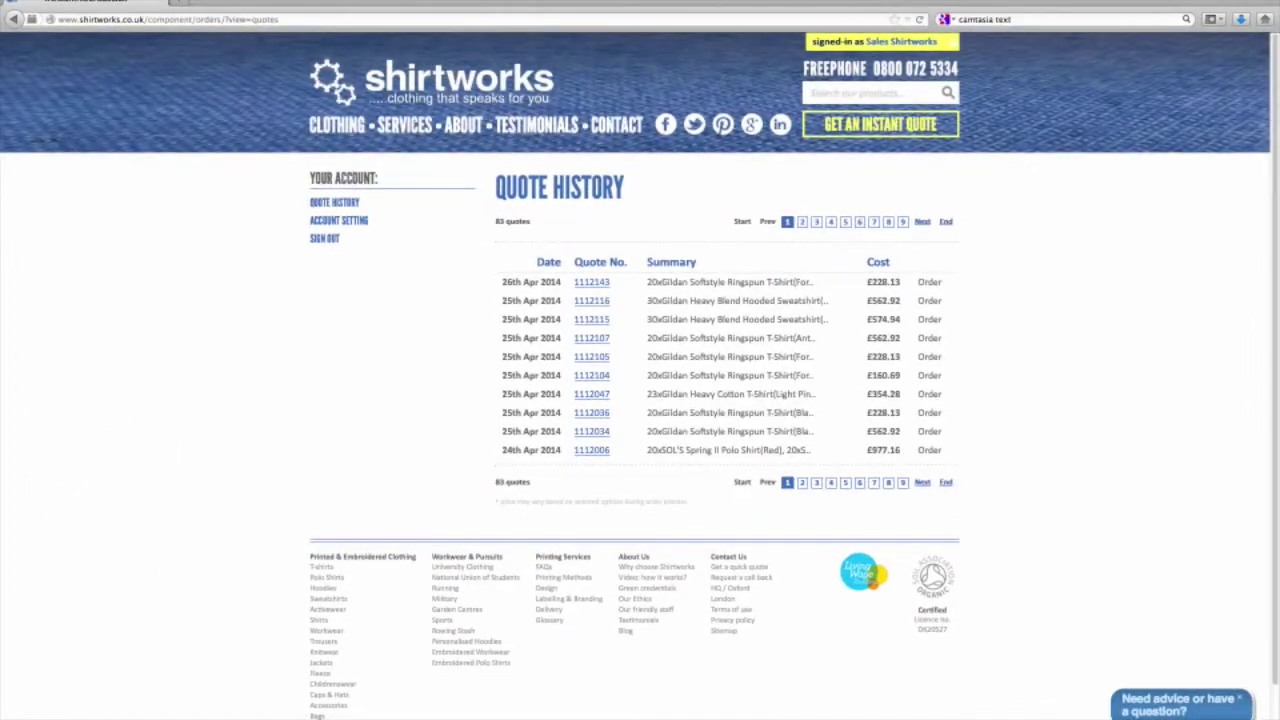
pyautogui.click(601, 284)
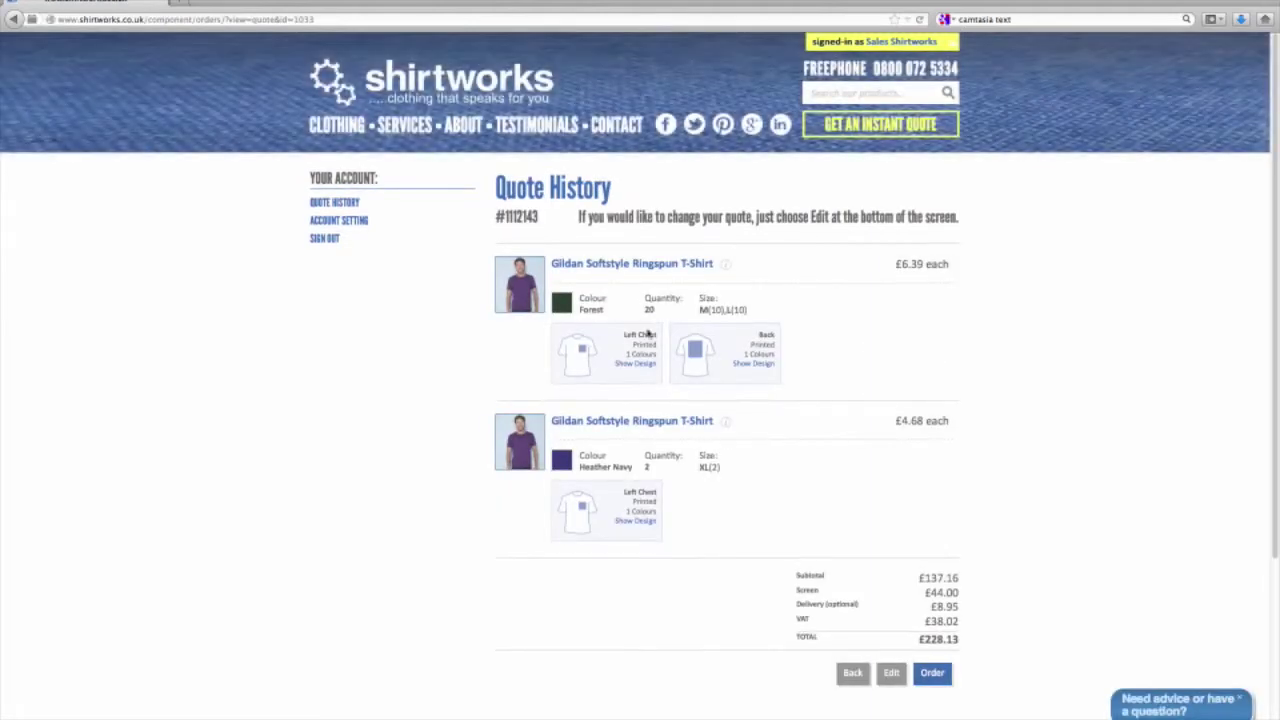